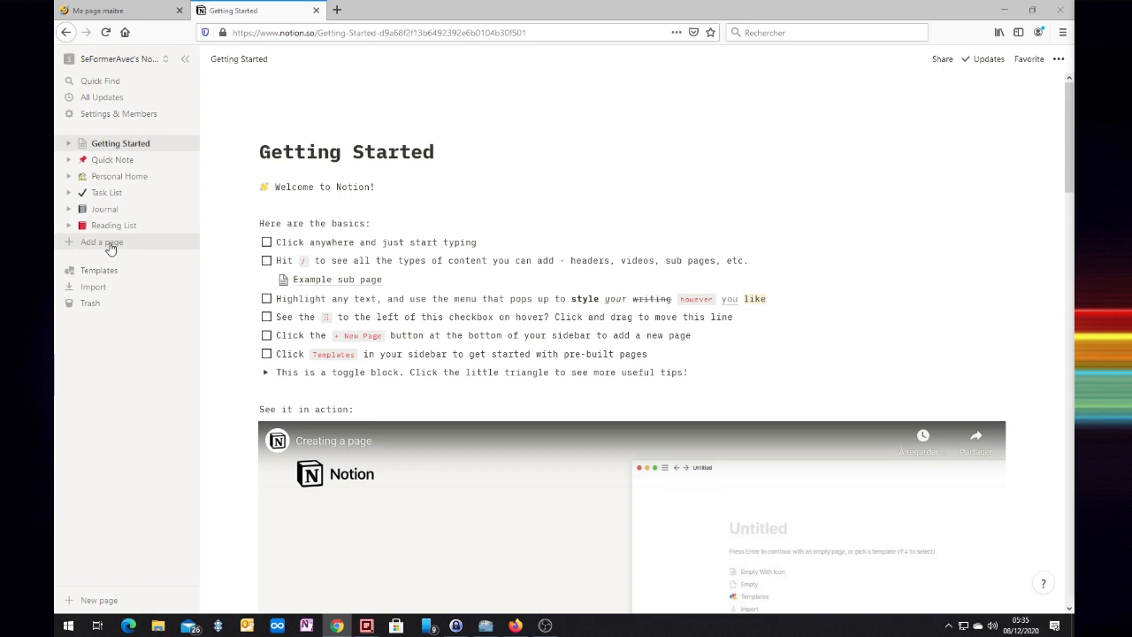
Create a new top-level page titled "ma page maitre" and start it as an empty page with an icon
{"action": "left_click", "coordinate": [111, 249]}
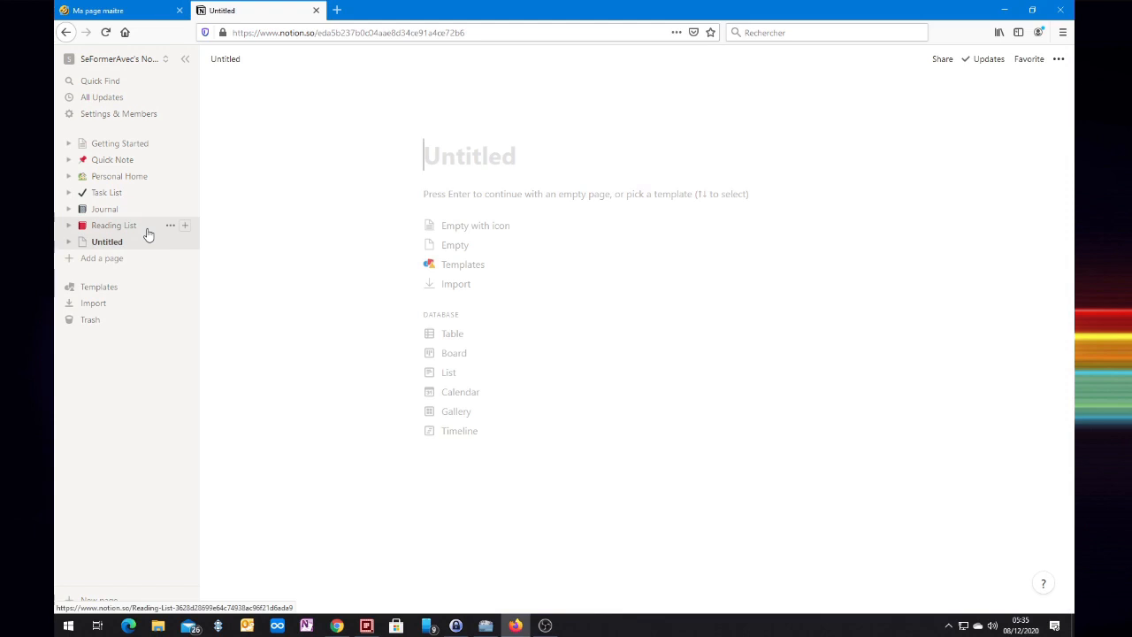
{"action": "type", "text": "ma pamge m"}
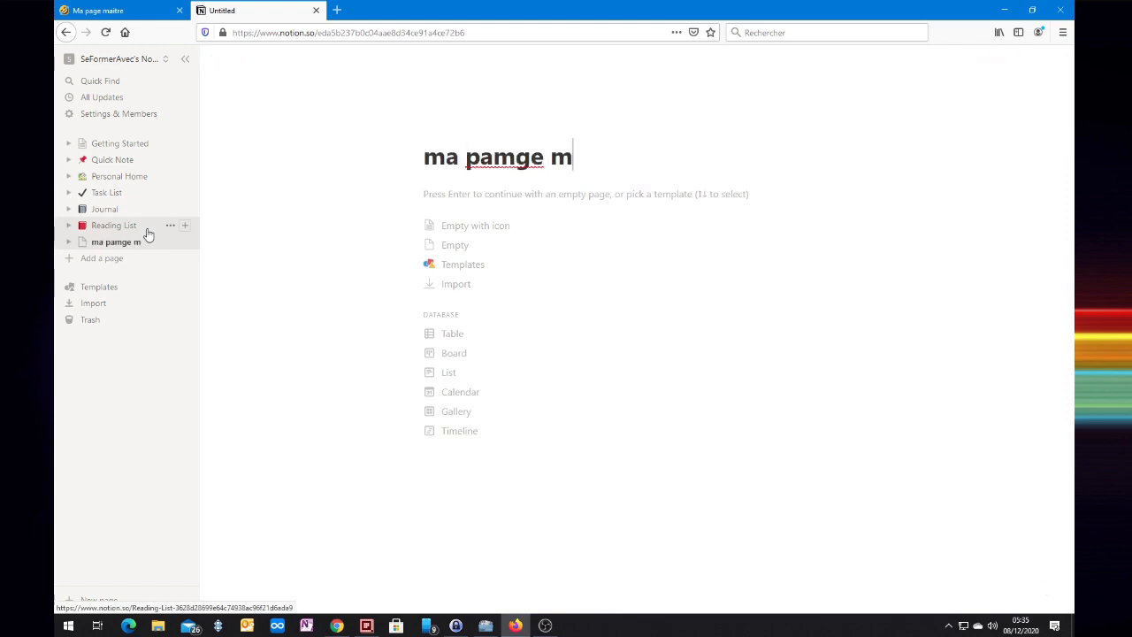
{"action": "type", "text": "aitre"}
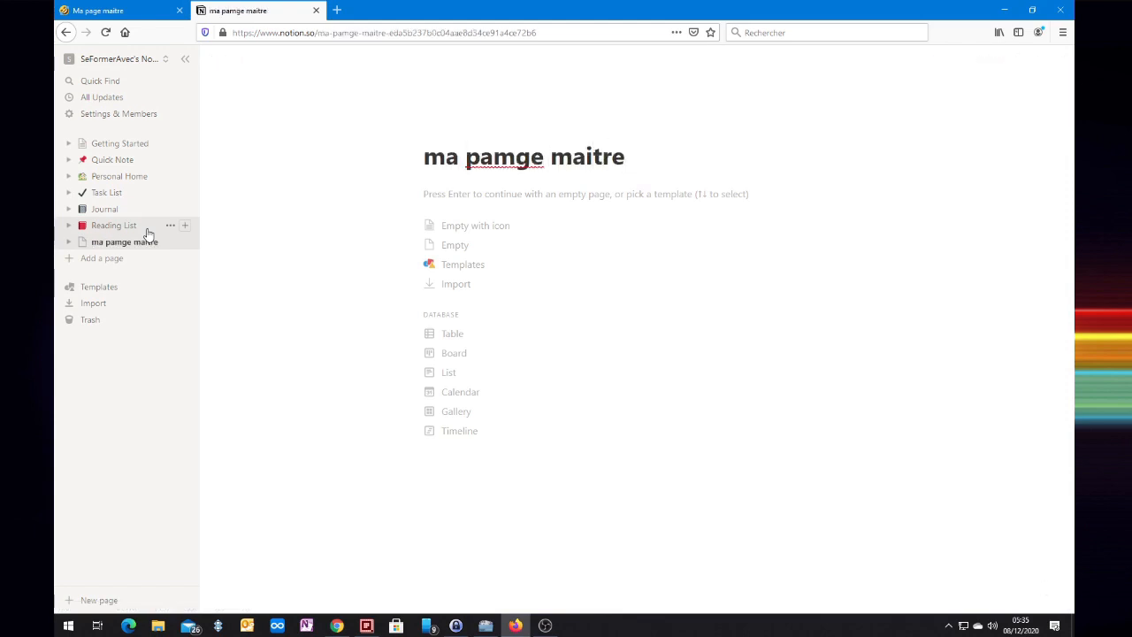
{"action": "left_click", "coordinate": [516, 171]}
{"action": "key", "text": "BackSpace"}
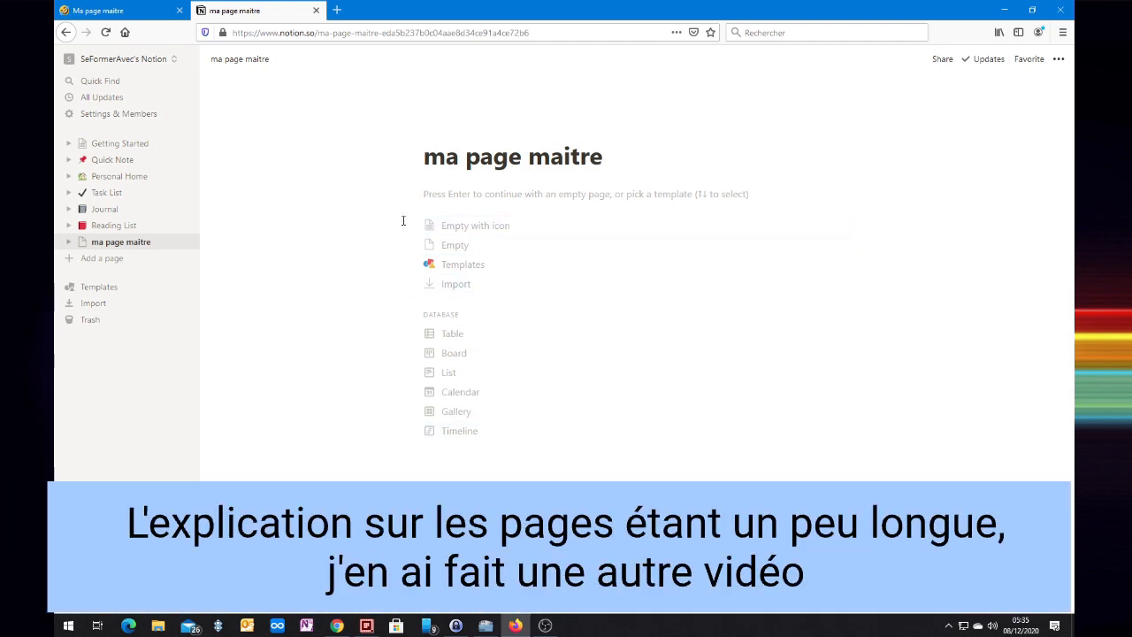
{"action": "left_click", "coordinate": [494, 228]}
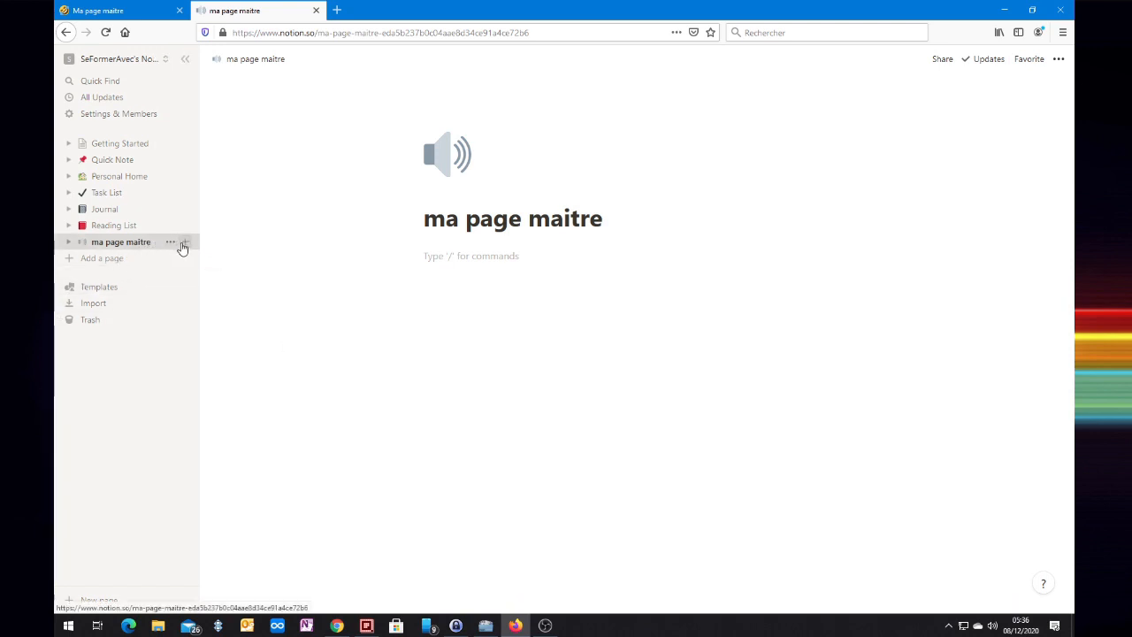
Add a subpage titled "ma sous page" under "ma page maitre" as an empty page with an icon, and open it full size
{"action": "left_click", "coordinate": [184, 243]}
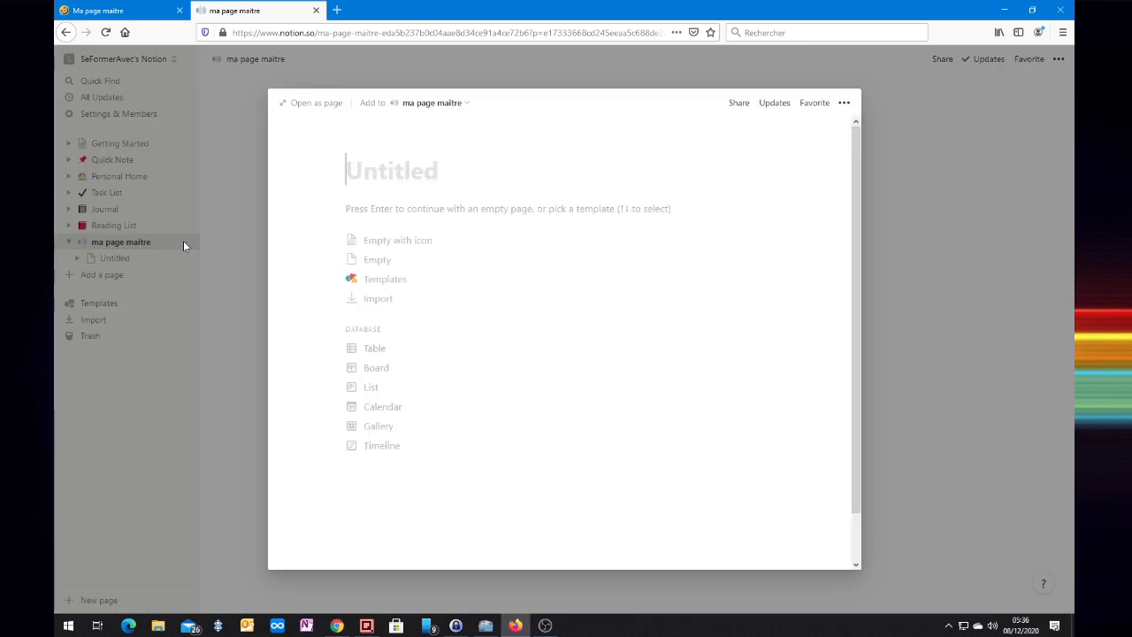
{"action": "type", "text": "ma sous page"}
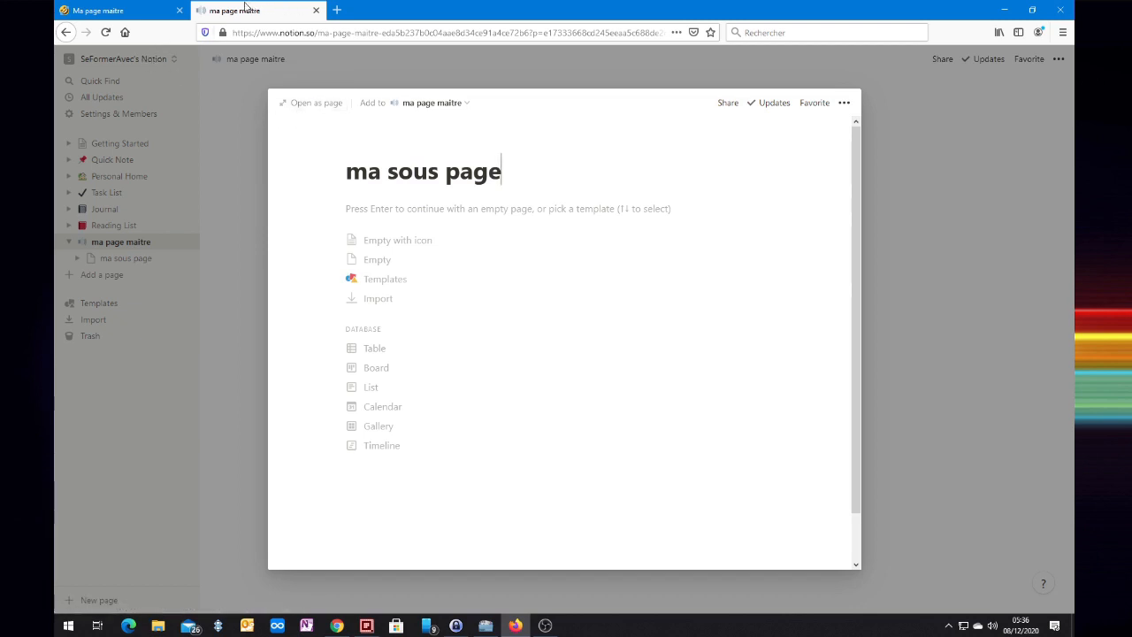
{"action": "left_click", "coordinate": [180, 10]}
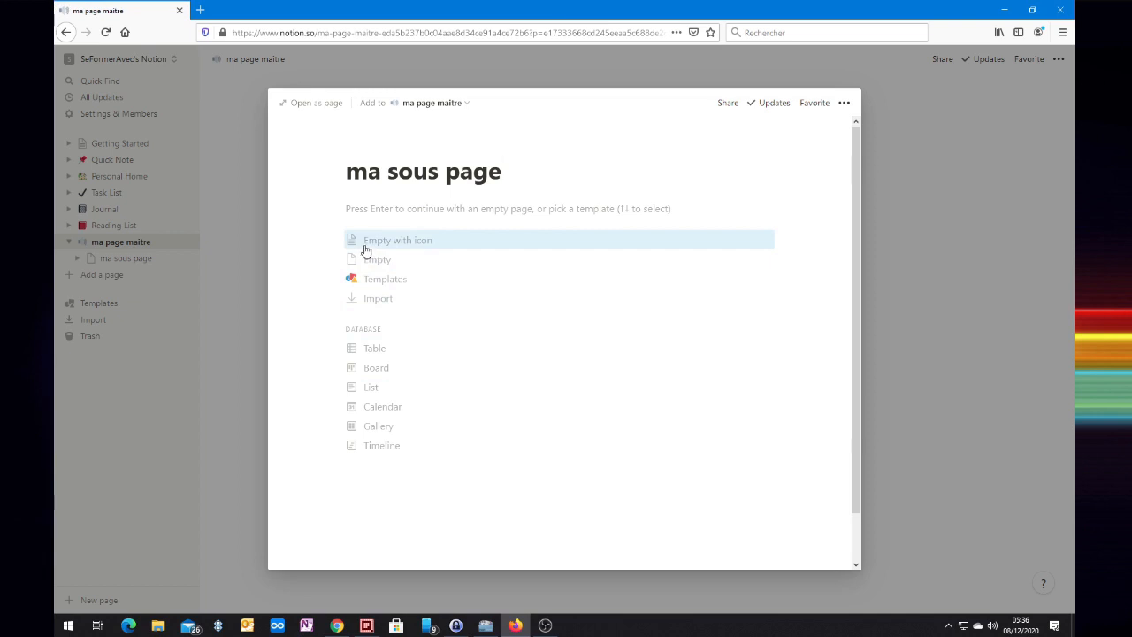
{"action": "left_click", "coordinate": [413, 247]}
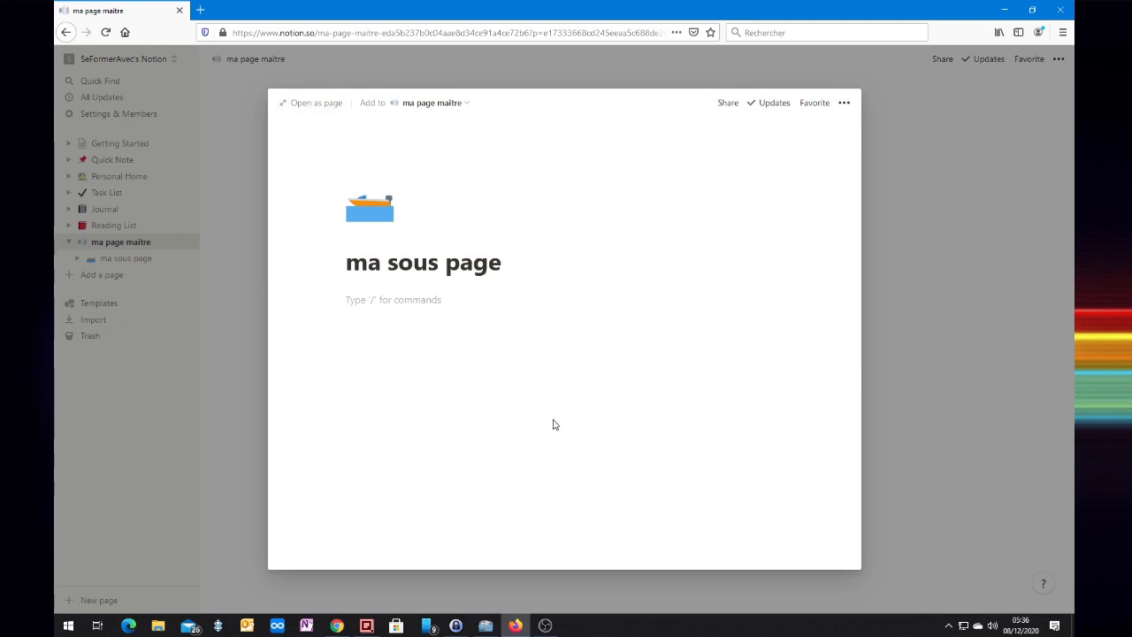
{"action": "key", "text": "Escape"}
{"action": "left_click", "coordinate": [923, 290]}
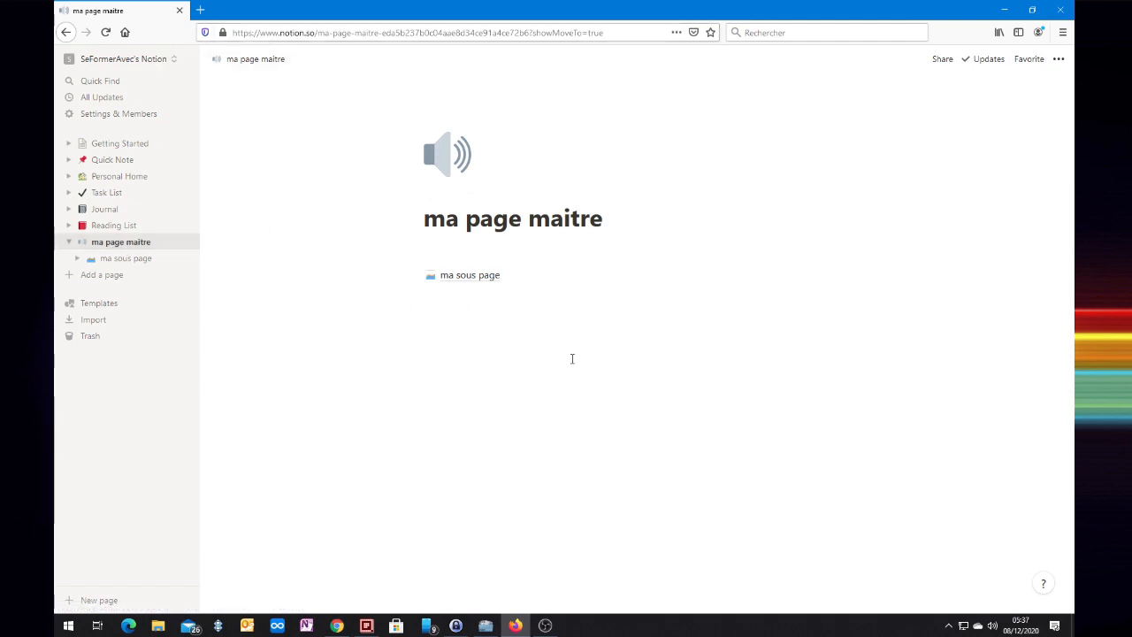
{"action": "left_click", "coordinate": [475, 281]}
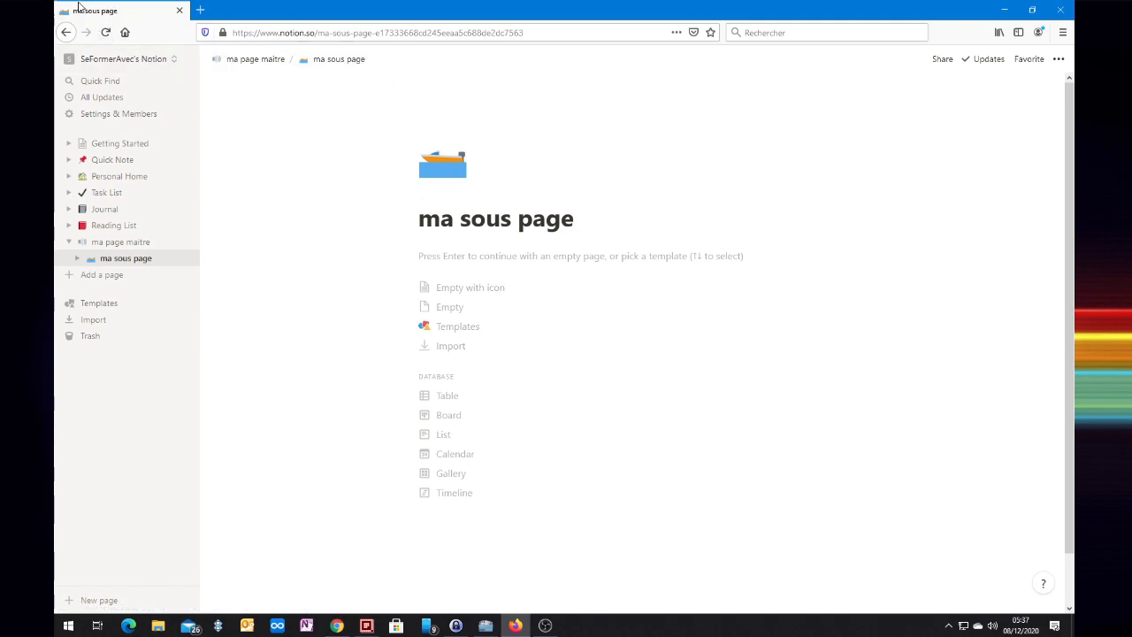
{"action": "left_click", "coordinate": [470, 291]}
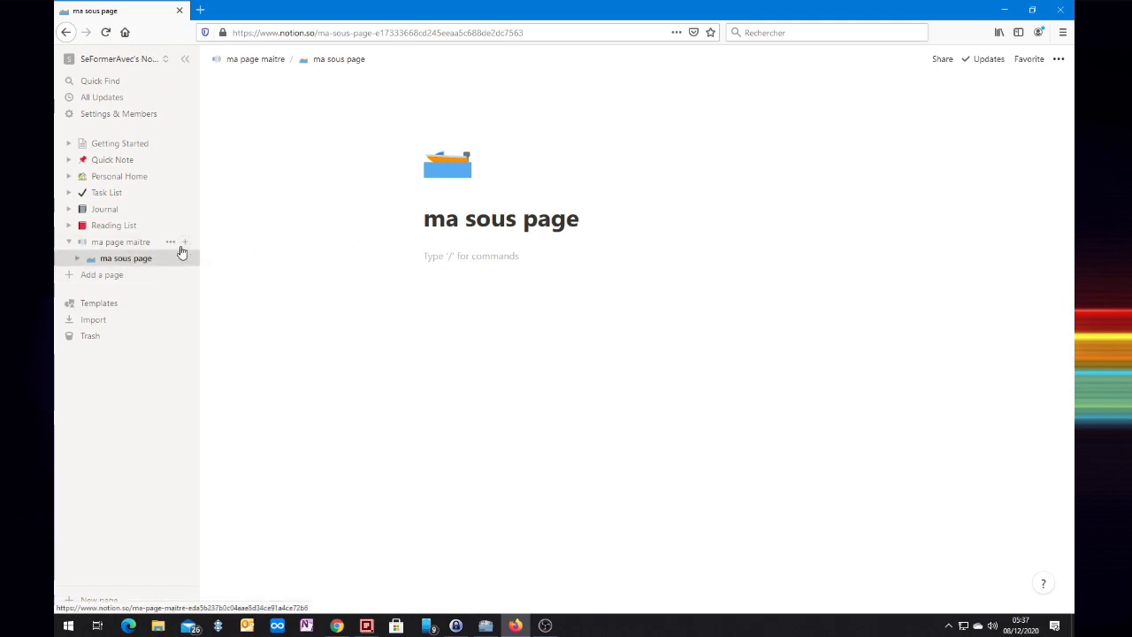
Create another page under "ma page maitre" and change its parent to "ma sous page"
{"action": "left_click", "coordinate": [184, 241]}
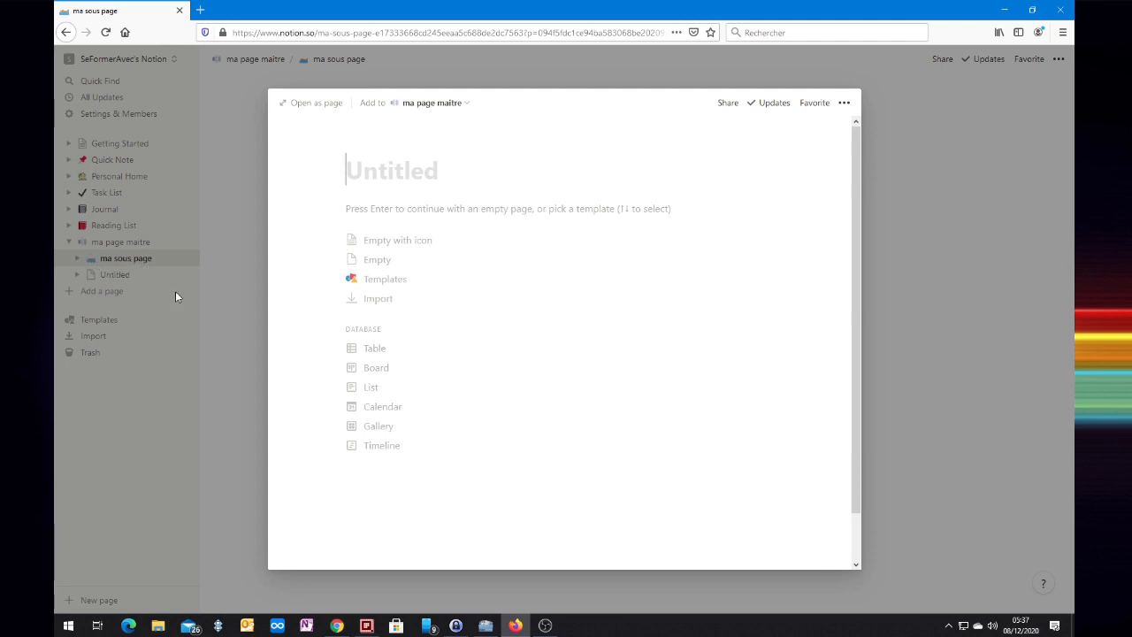
{"action": "left_click", "coordinate": [469, 106]}
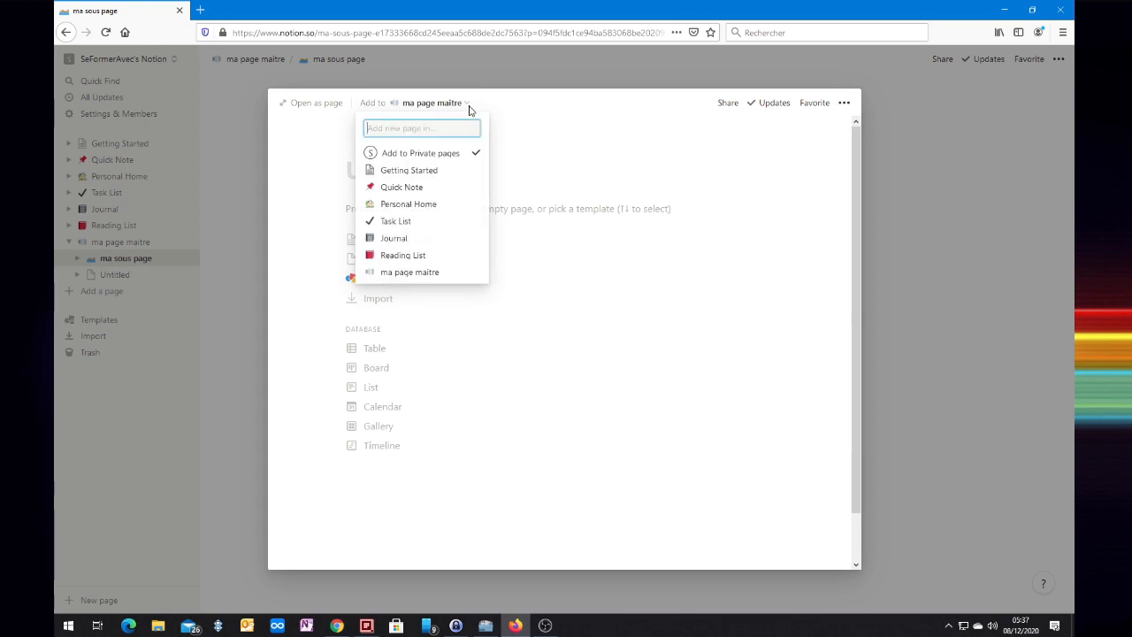
{"action": "type", "text": "ma s"}
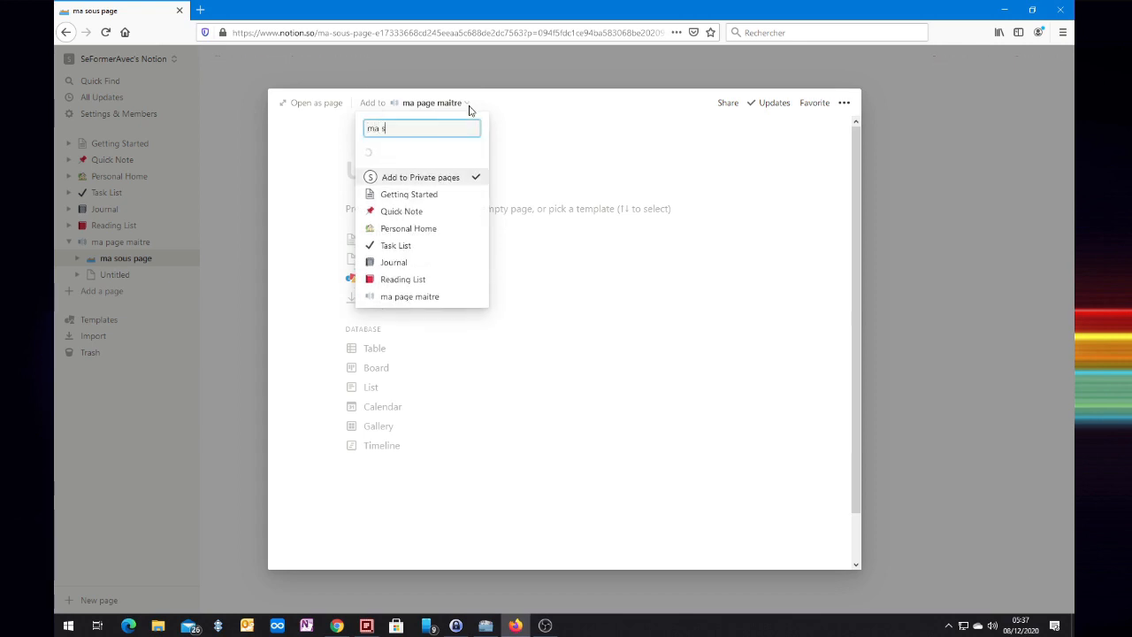
{"action": "type", "text": "ous page"}
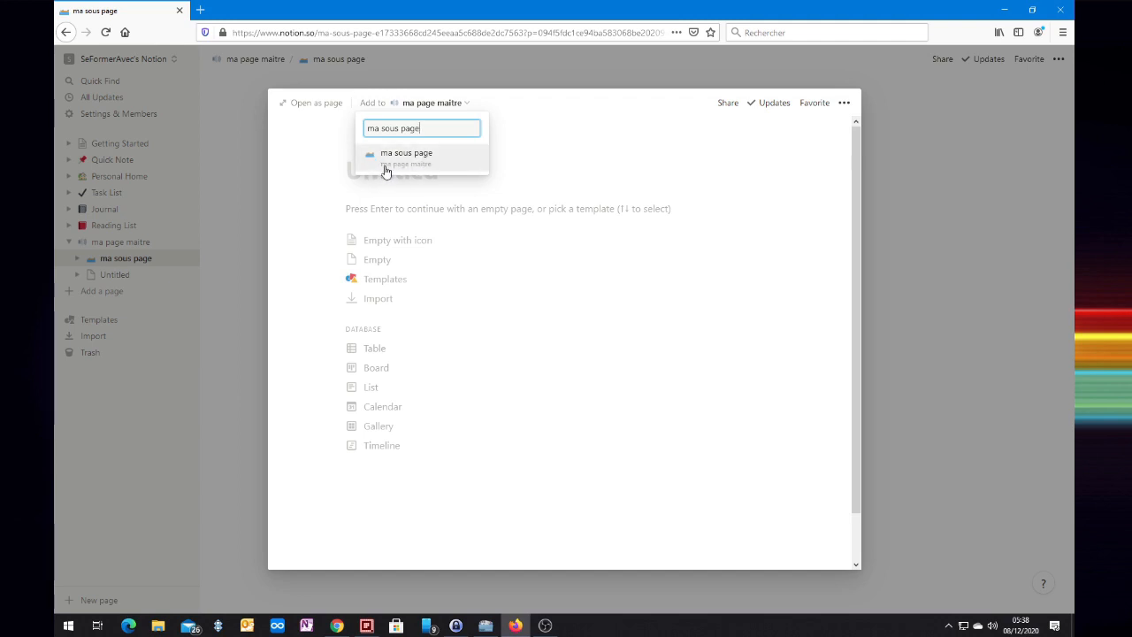
{"action": "left_click", "coordinate": [395, 157]}
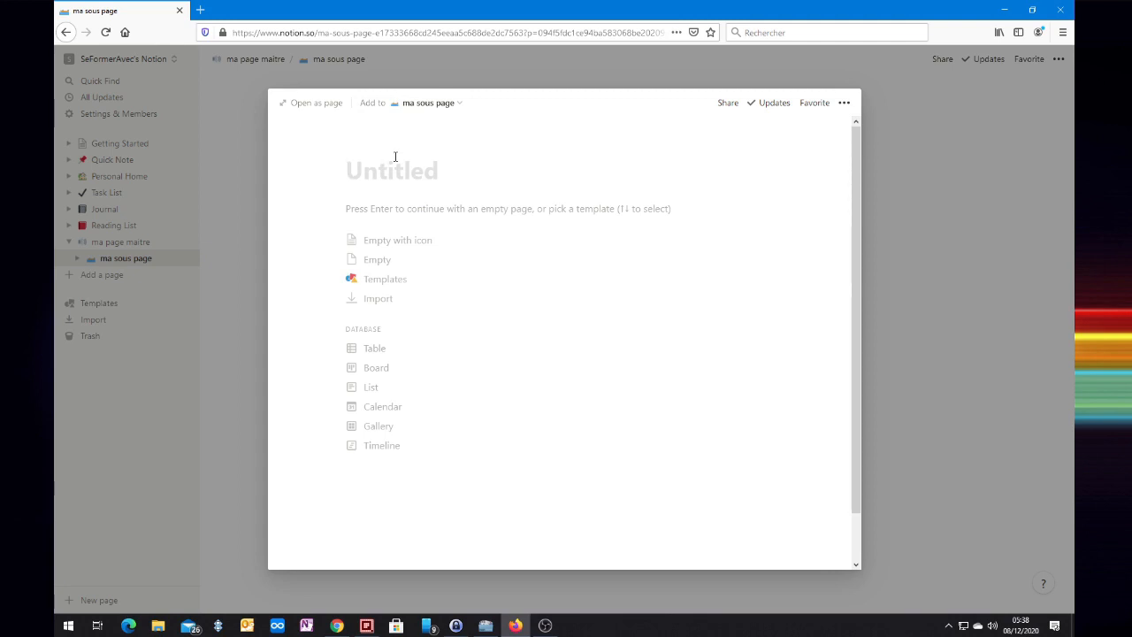
Title the new page "ma sous sous page", make it an empty page with an icon, and open it from its parent page
{"action": "mouse_move", "coordinate": [390, 160]}
{"action": "type", "text": "ma sous sous pa"}
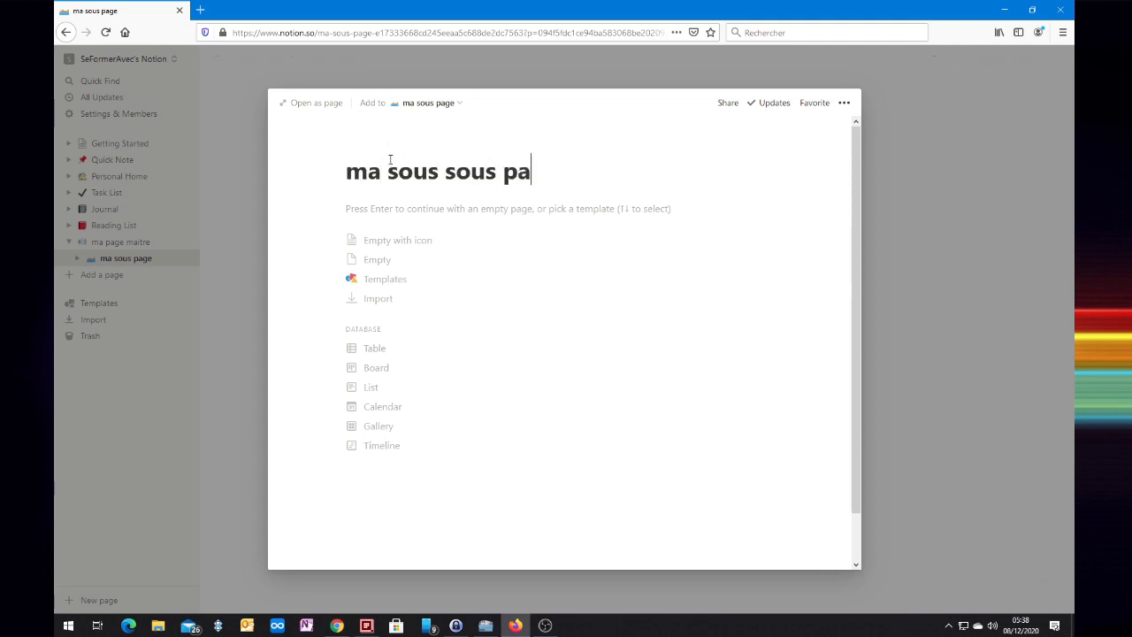
{"action": "type", "text": "ge"}
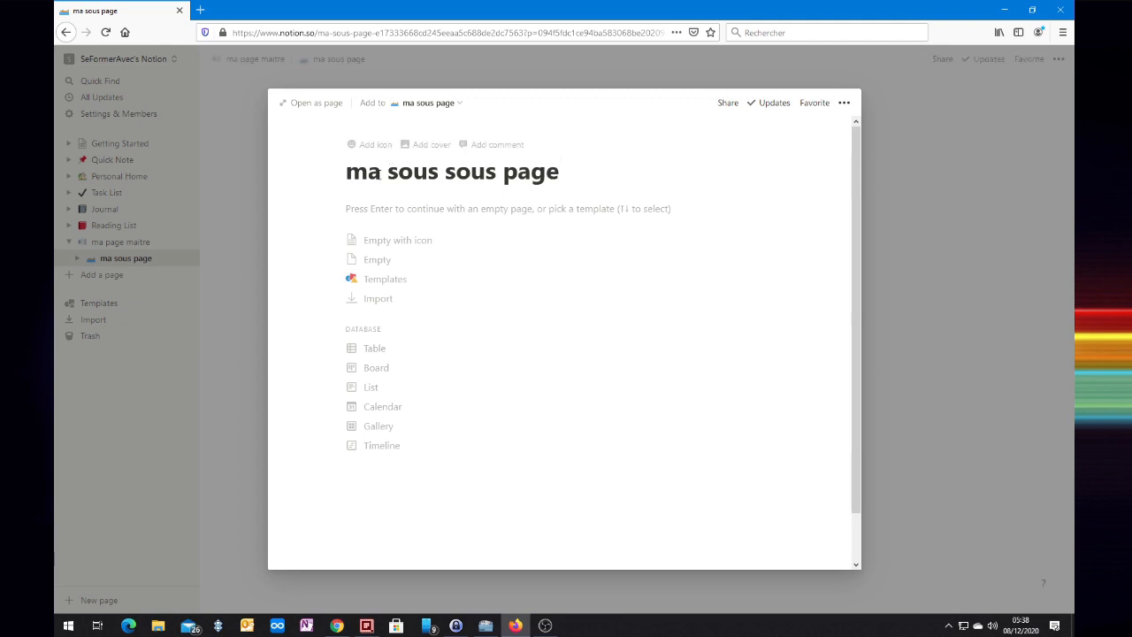
{"action": "left_click", "coordinate": [413, 248]}
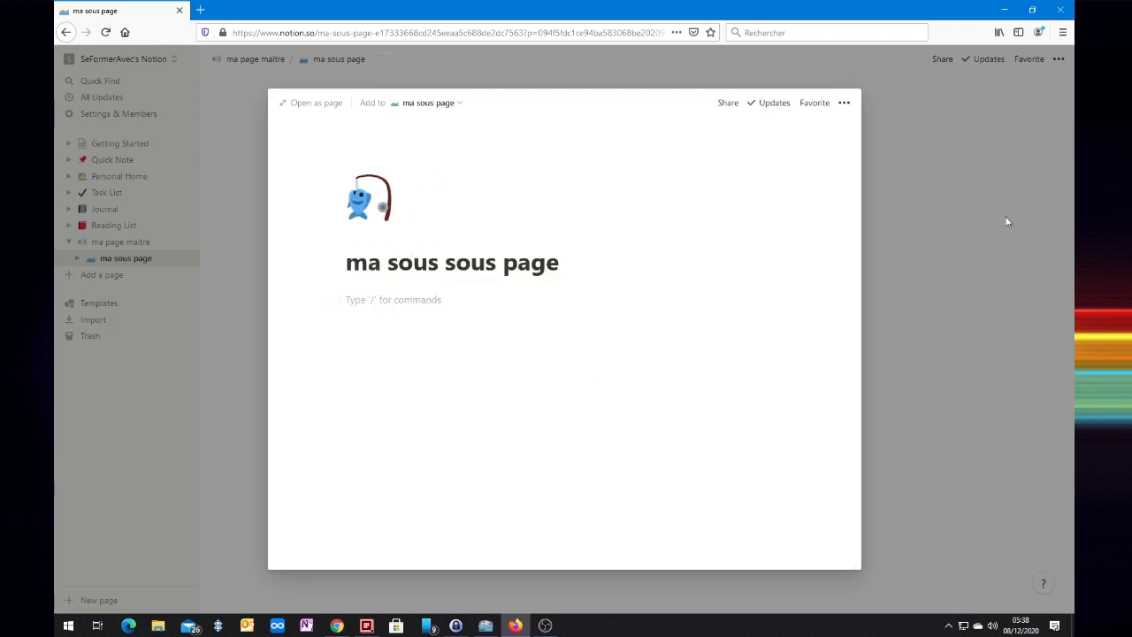
{"action": "left_click", "coordinate": [964, 202]}
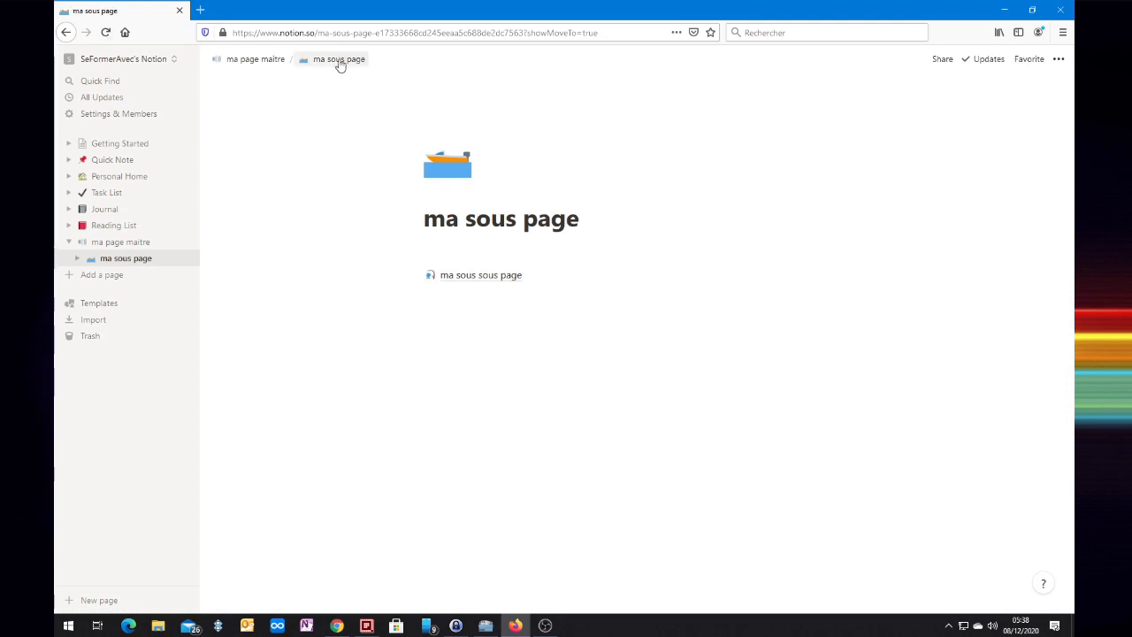
{"action": "left_click", "coordinate": [488, 281]}
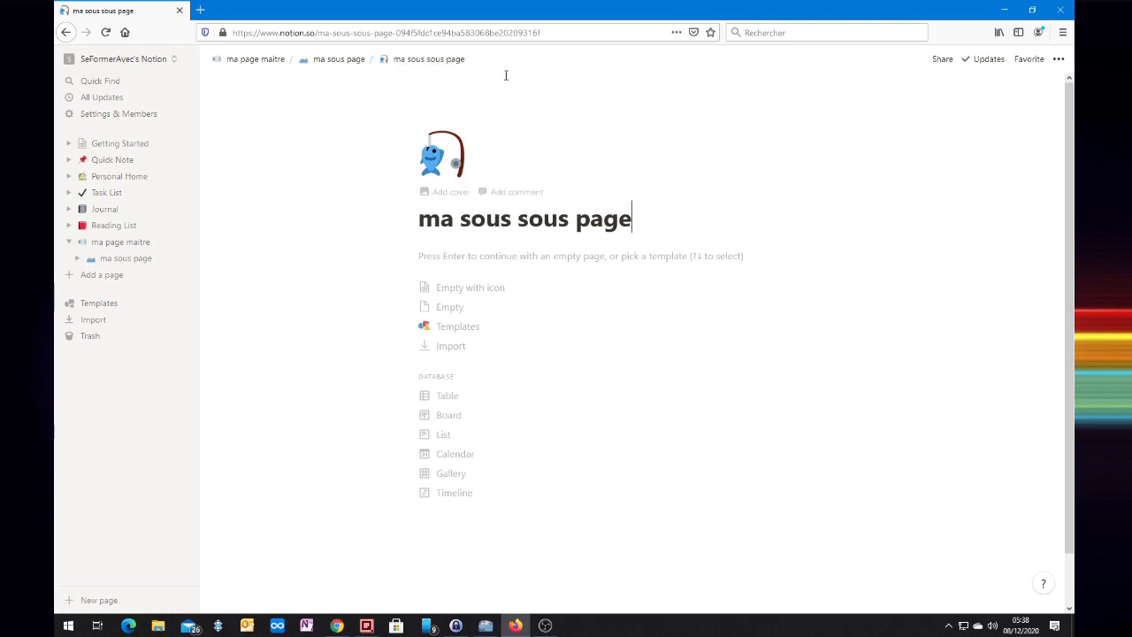
{"action": "left_click", "coordinate": [77, 258]}
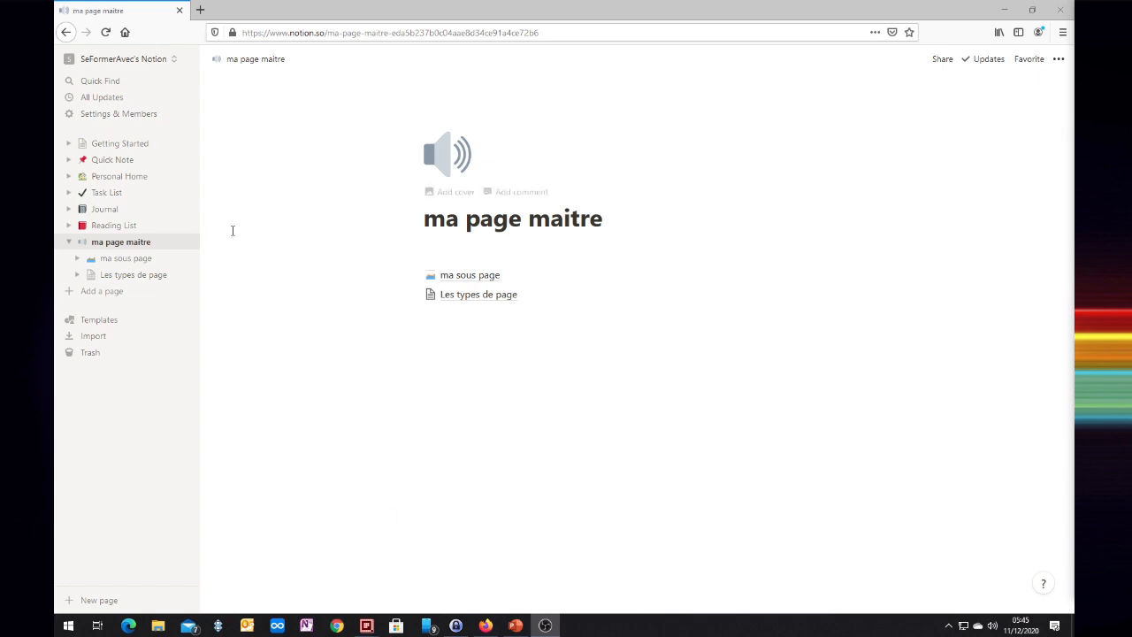
Follow the page links from "ma page maitre" down to "ma sous sous page" and expand "ma sous page" in the page tree
{"action": "left_click", "coordinate": [474, 279]}
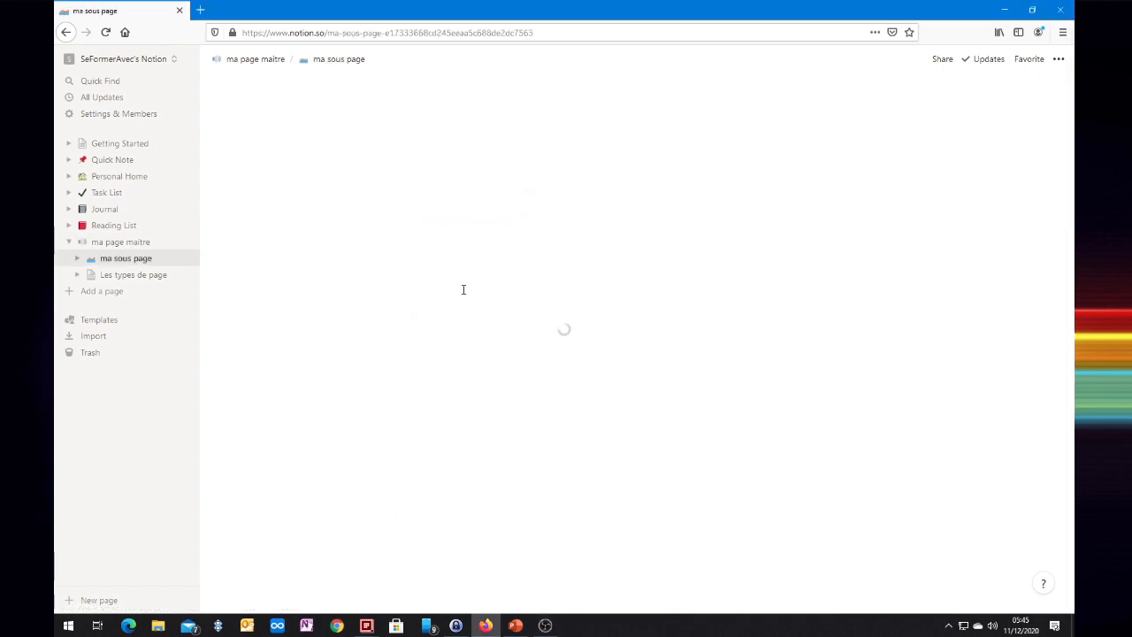
{"action": "left_click", "coordinate": [474, 281]}
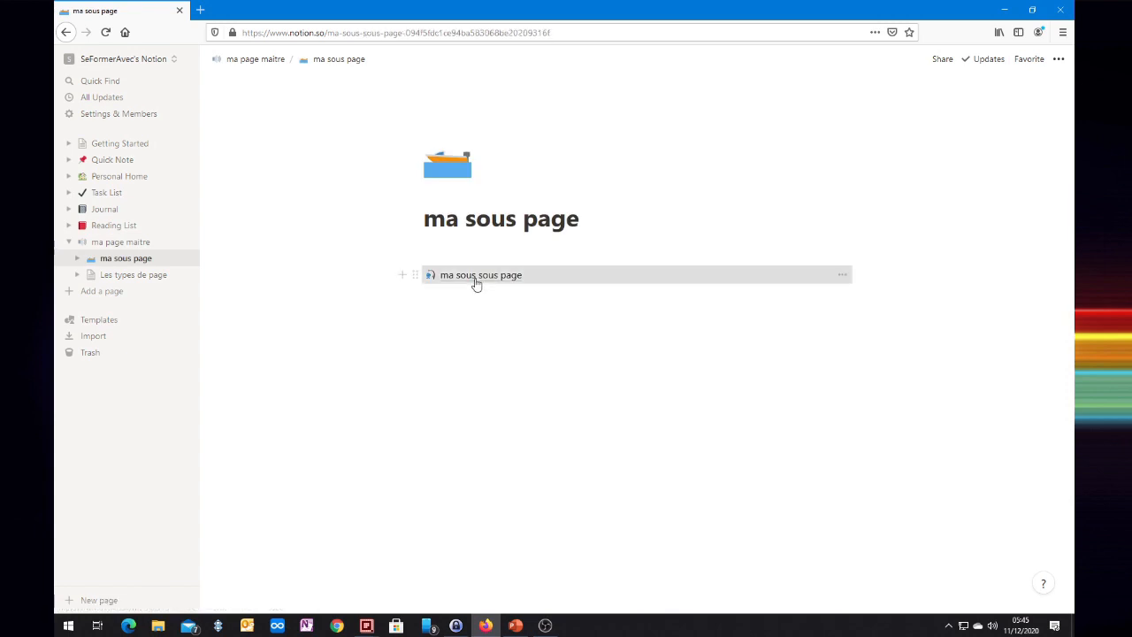
{"action": "left_click", "coordinate": [77, 258]}
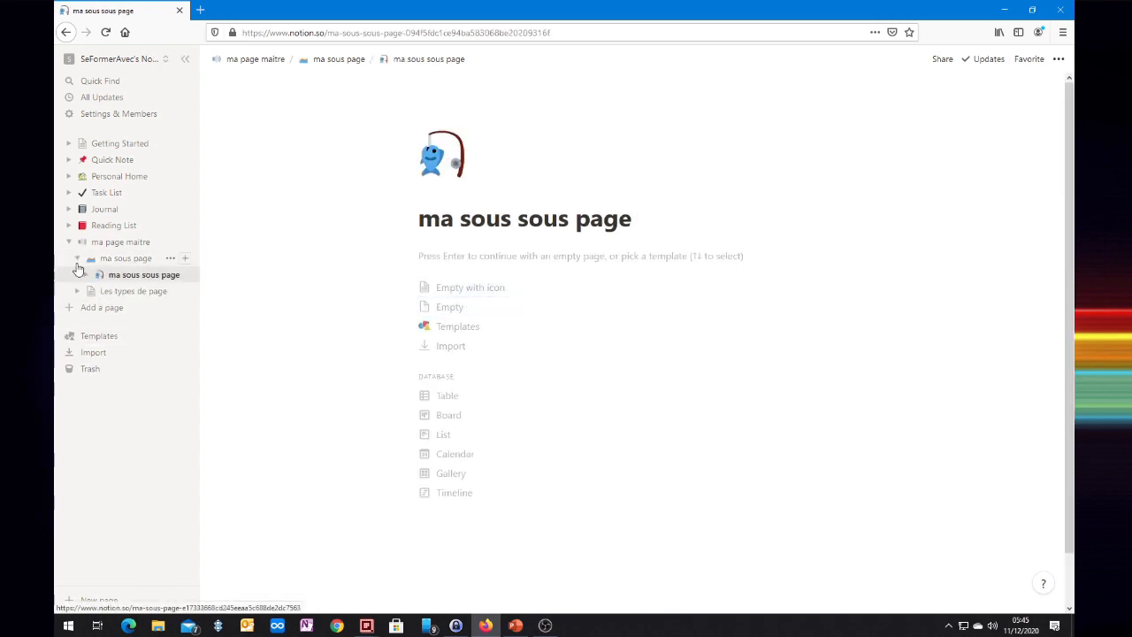
Visit "ma sous page" and "ma sous sous page" through the page tree and return to "ma page maitre"
{"action": "left_click", "coordinate": [125, 265]}
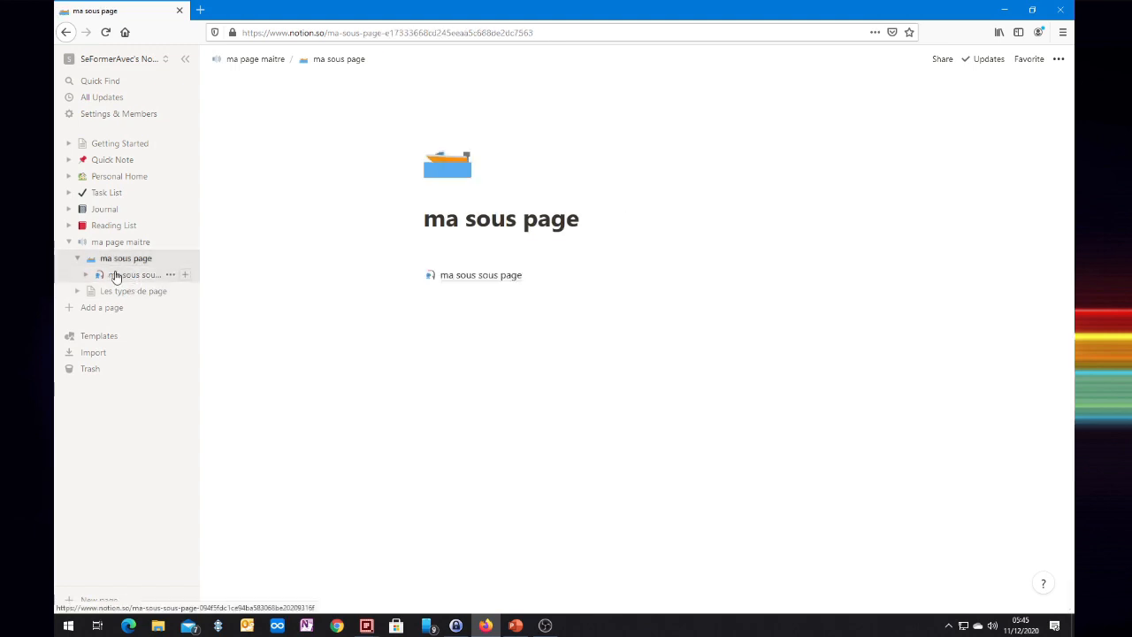
{"action": "left_click", "coordinate": [114, 274]}
{"action": "left_click", "coordinate": [106, 246]}
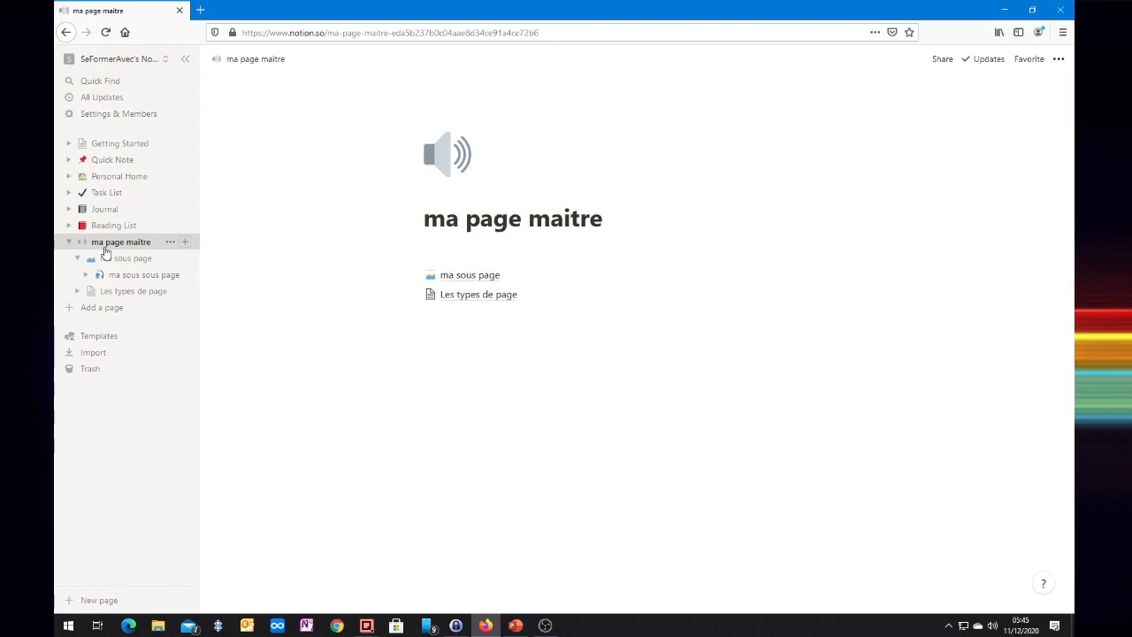
Search the workspace for "sous sous page" and open "ma sous sous page" from the results
{"action": "key", "text": "ctrl+p"}
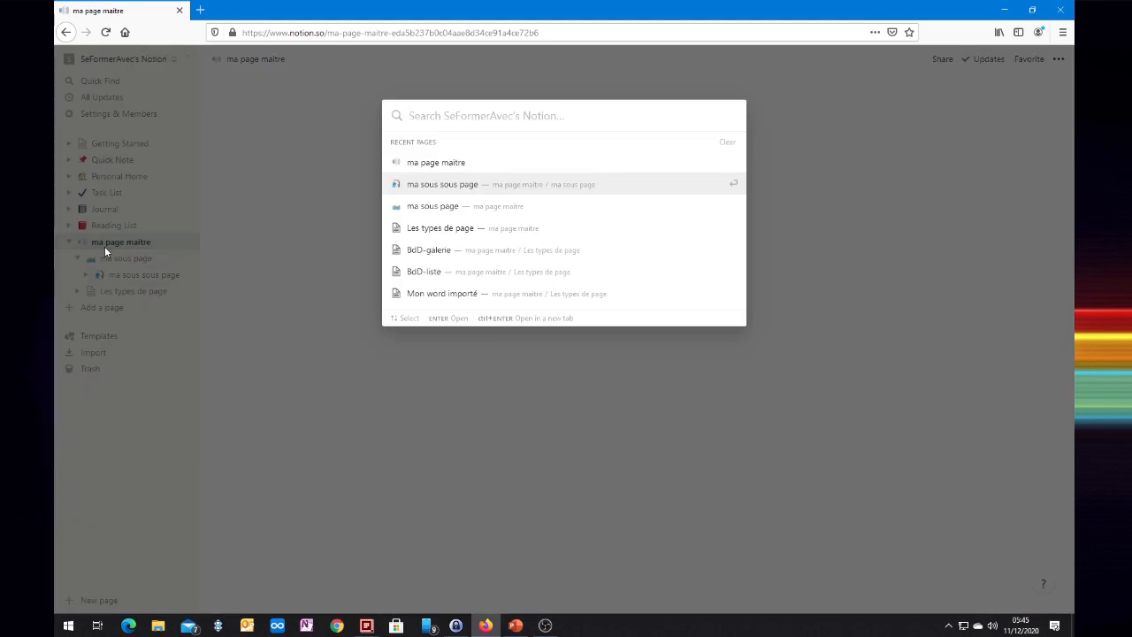
{"action": "type", "text": "sous sou page"}
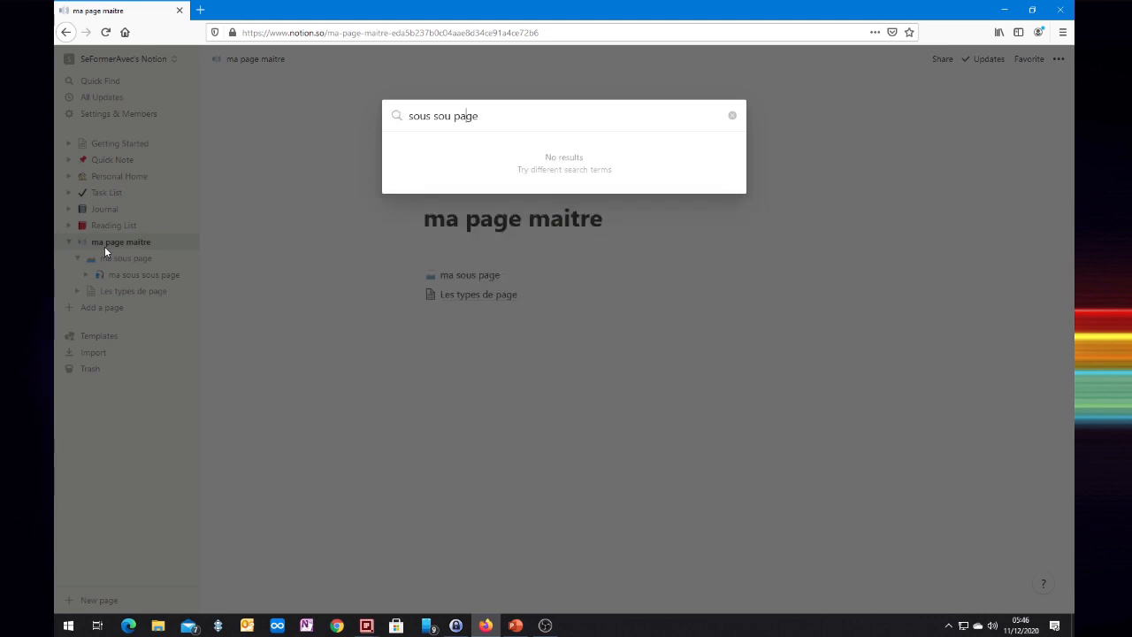
{"action": "type", "text": "s"}
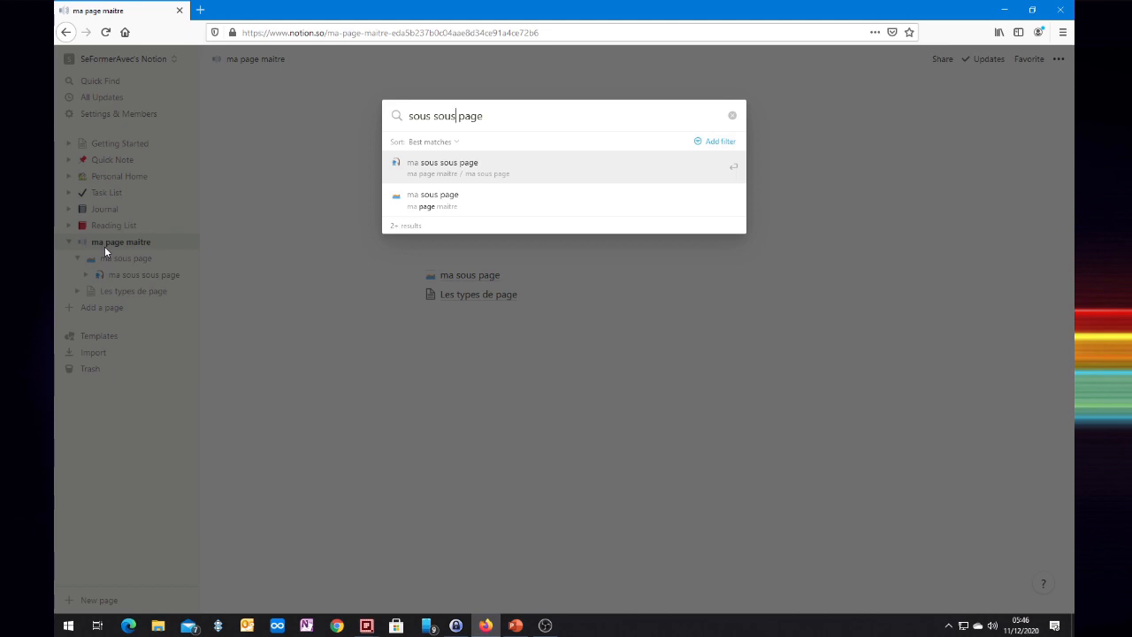
{"action": "key", "text": "Return"}
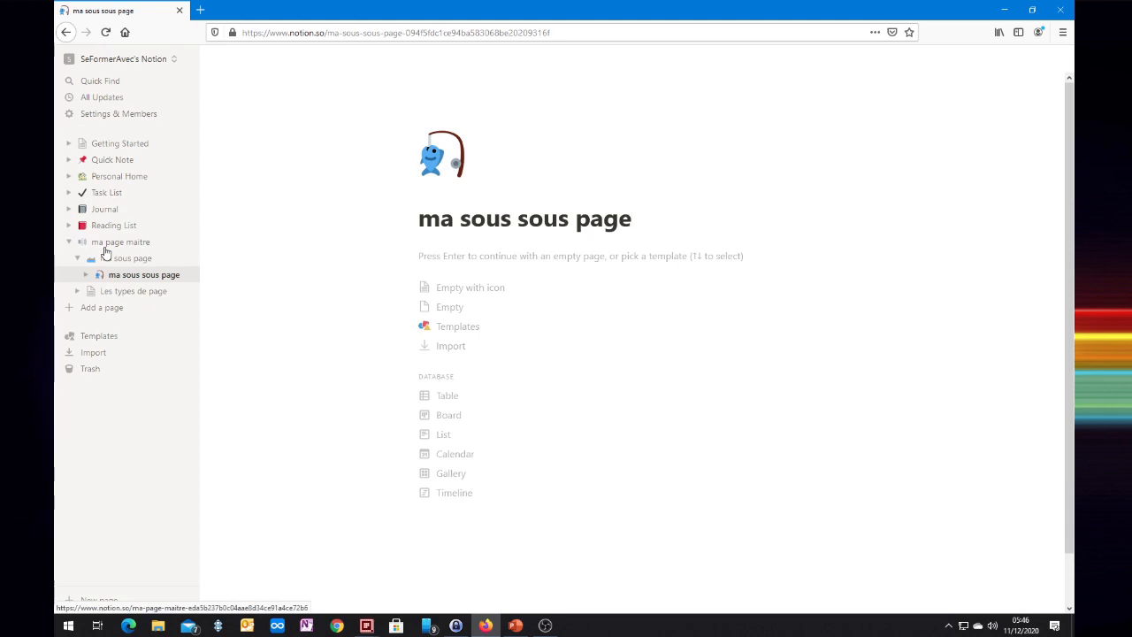
{"action": "key", "text": "ctrl+p"}
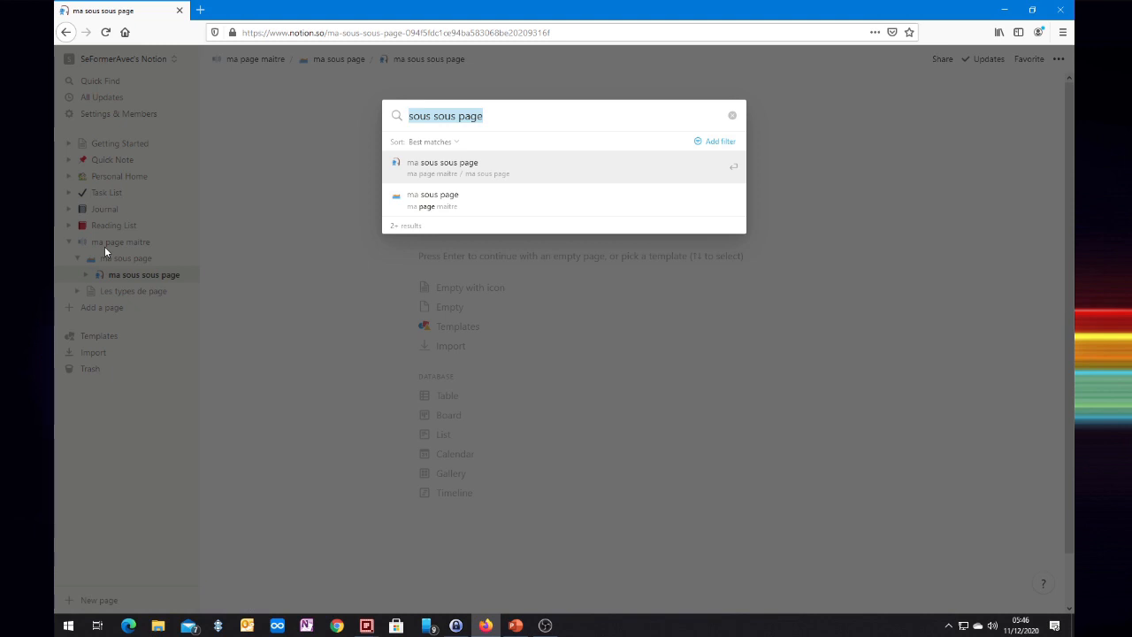
{"action": "type", "text": "page maitre"}
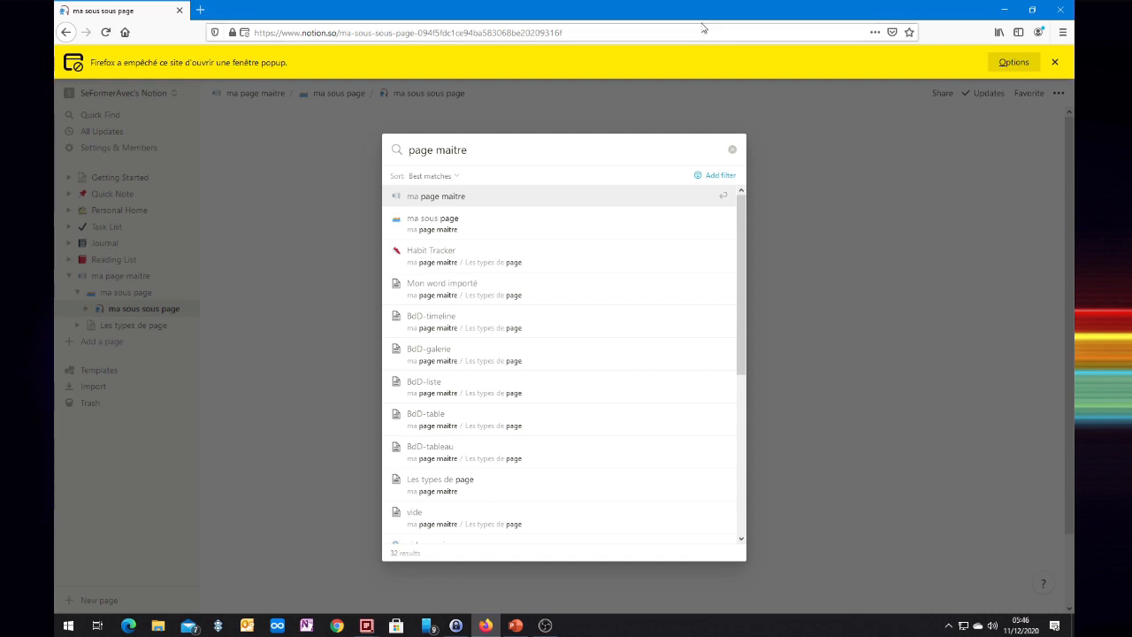
{"action": "left_click", "coordinate": [1003, 64]}
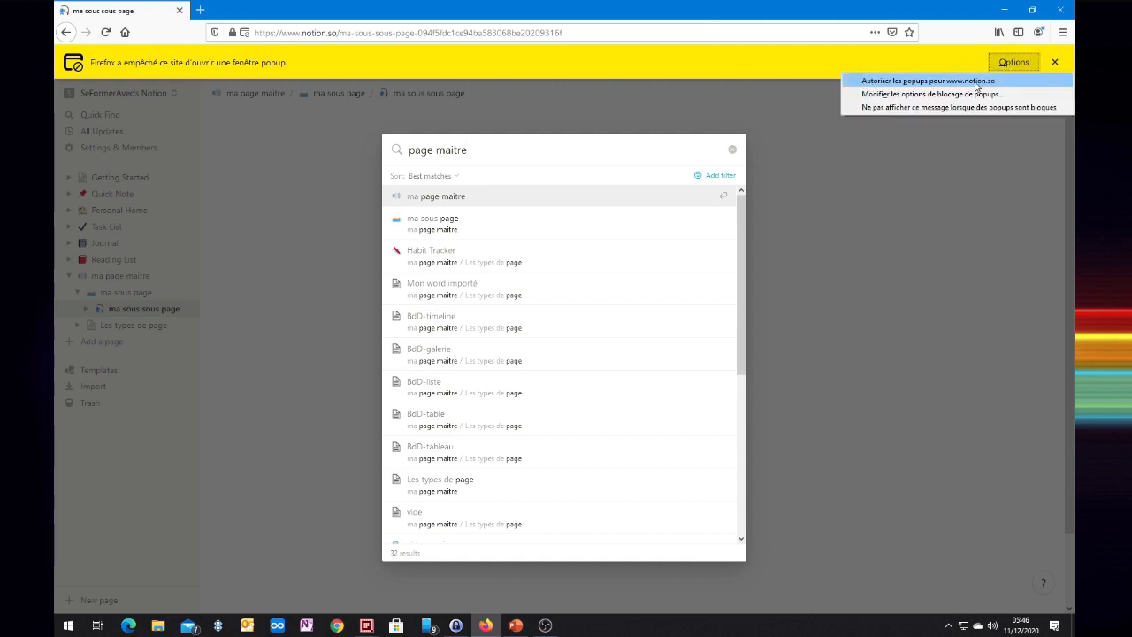
{"action": "left_click", "coordinate": [980, 85]}
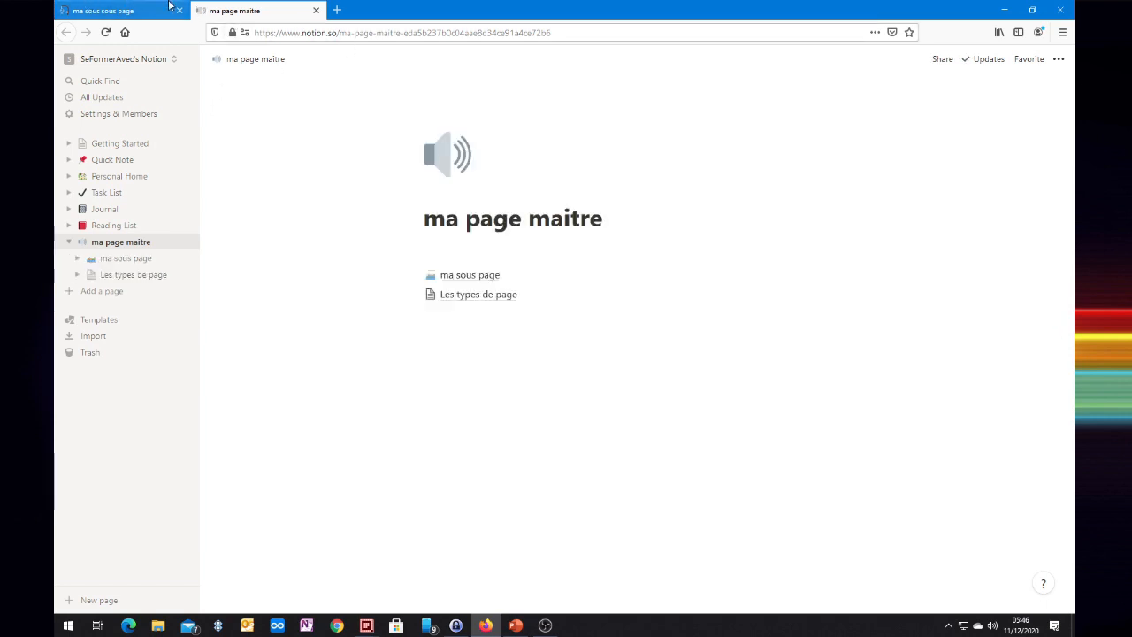
Return to the "ma sous sous page" tab, search for "ma sous page" instead, and open that page in a new tab
{"action": "left_click", "coordinate": [127, 11]}
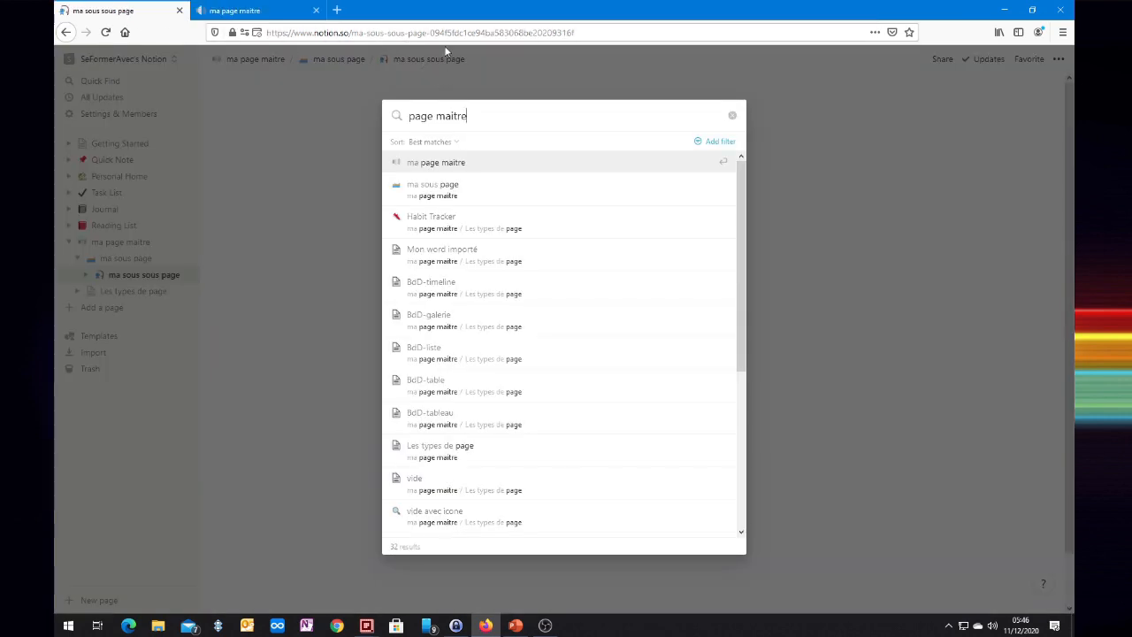
{"action": "key", "text": "BackSpace"}
{"action": "key", "text": "BackSpace"}
{"action": "key", "text": "BackSpace"}
{"action": "key", "text": "BackSpace"}
{"action": "key", "text": "BackSpace"}
{"action": "key", "text": "BackSpace"}
{"action": "key", "text": "BackSpace"}
{"action": "key", "text": "BackSpace"}
{"action": "key", "text": "BackSpace"}
{"action": "key", "text": "BackSpace"}
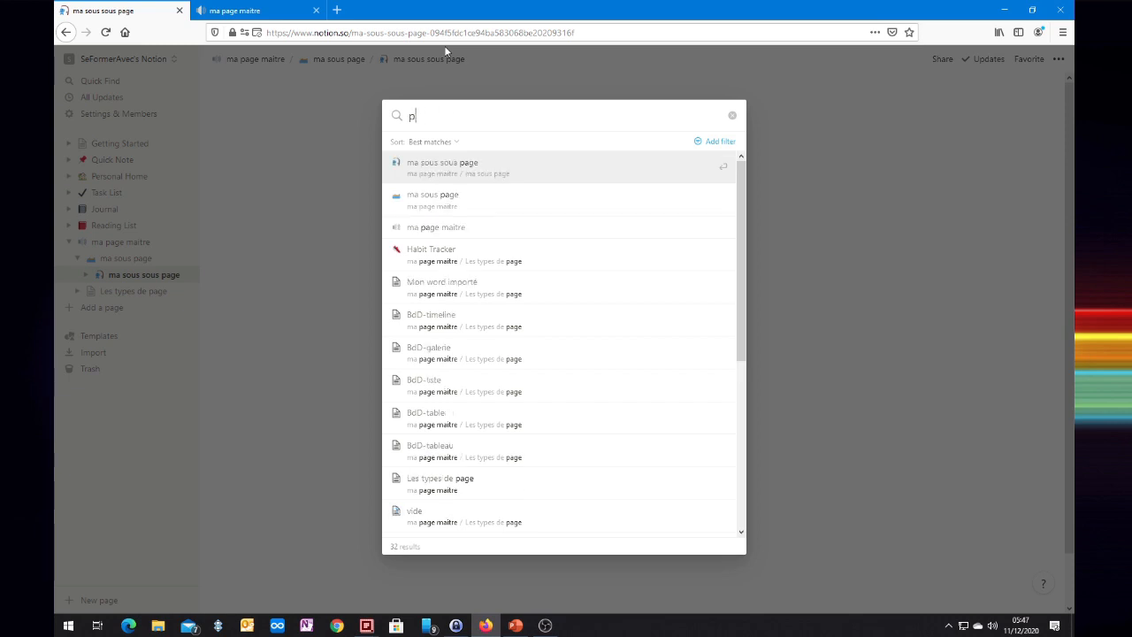
{"action": "key", "text": "BackSpace"}
{"action": "type", "text": "ma"}
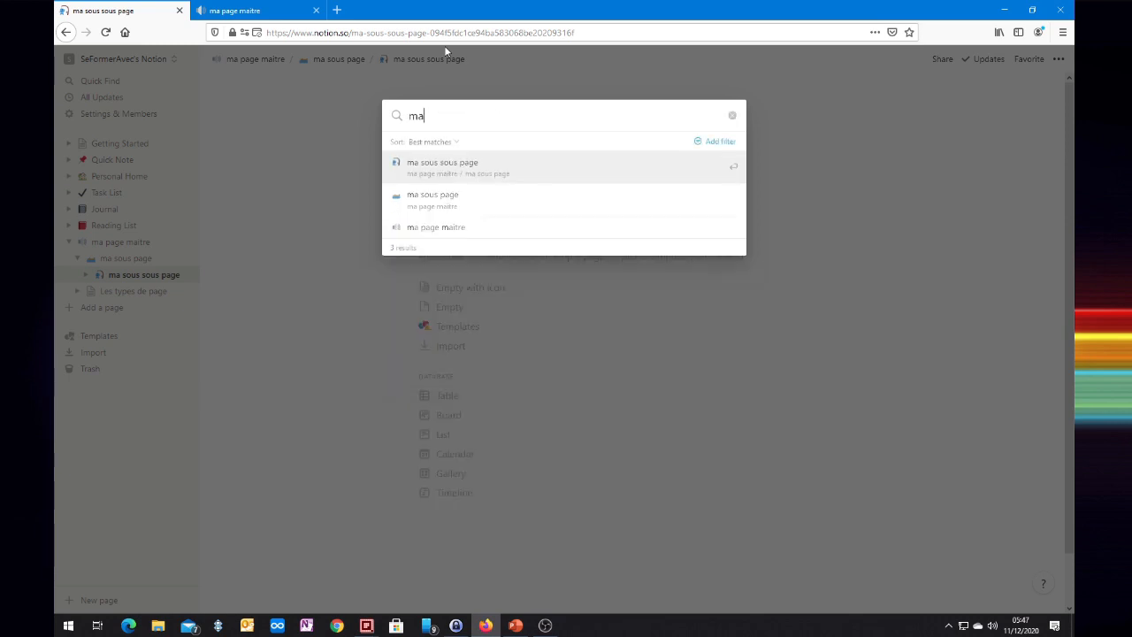
{"action": "type", "text": " sous sou"}
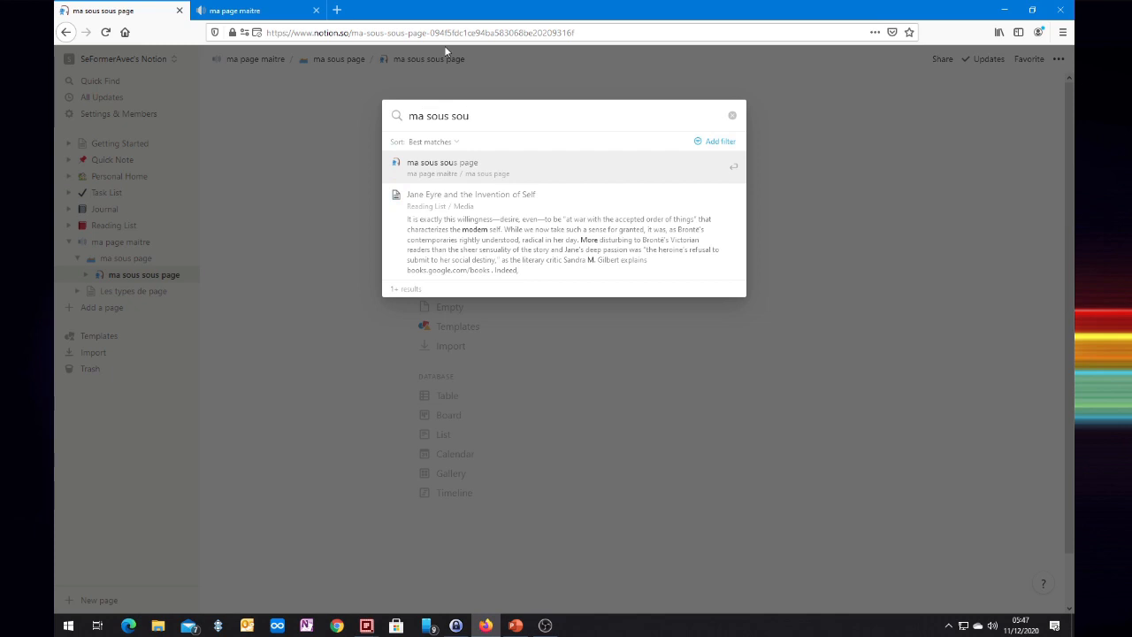
{"action": "key", "text": "BackSpace"}
{"action": "key", "text": "BackSpace"}
{"action": "key", "text": "BackSpace"}
{"action": "type", "text": "page"}
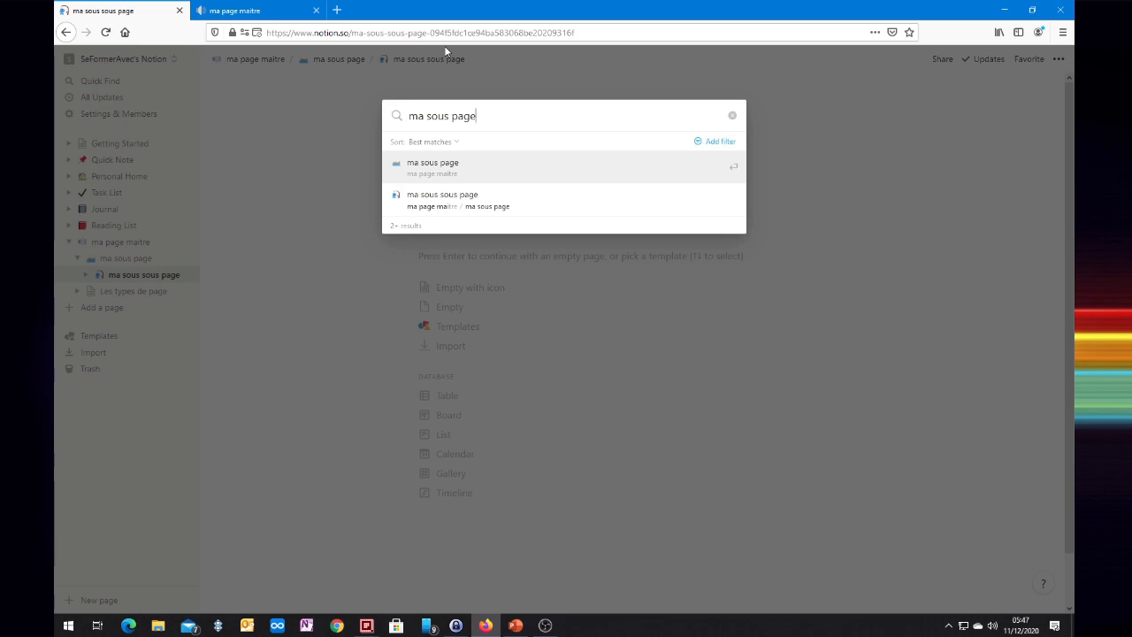
{"action": "key", "text": "ctrl+Return"}
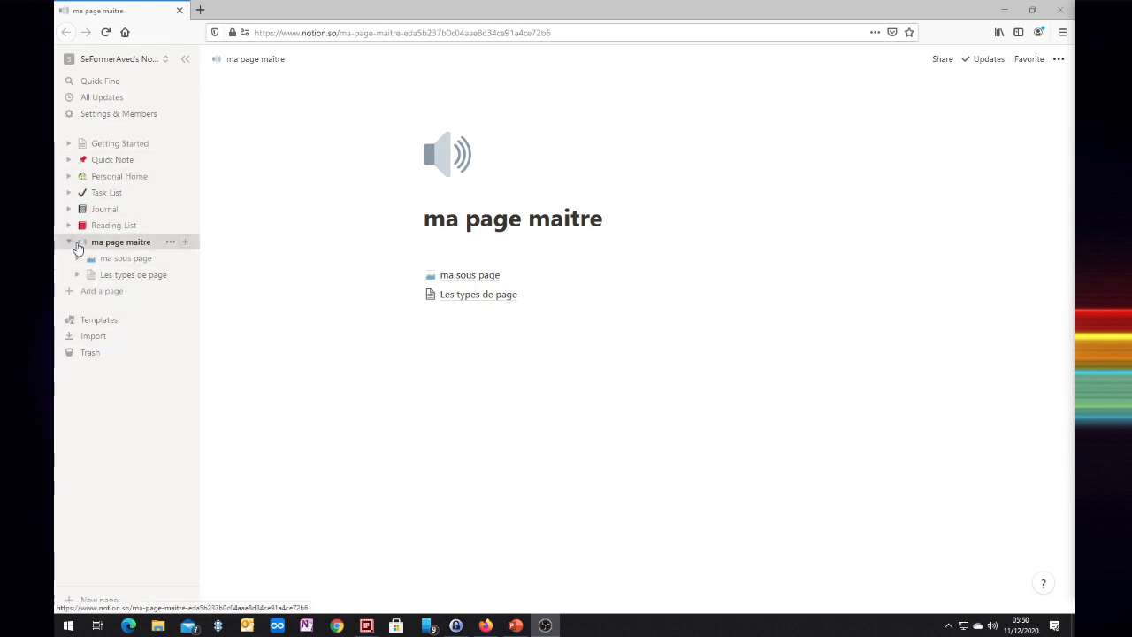
Add an empty subpage titled "archives" under "ma page maitre" and return to the parent page
{"action": "left_click", "coordinate": [184, 245]}
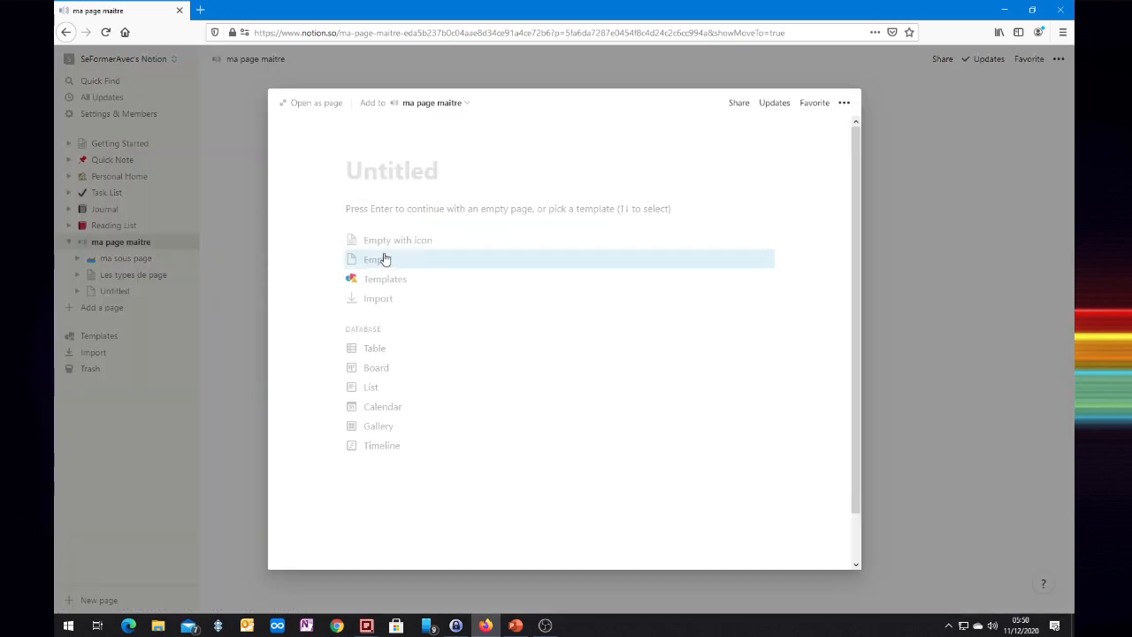
{"action": "type", "text": "archives"}
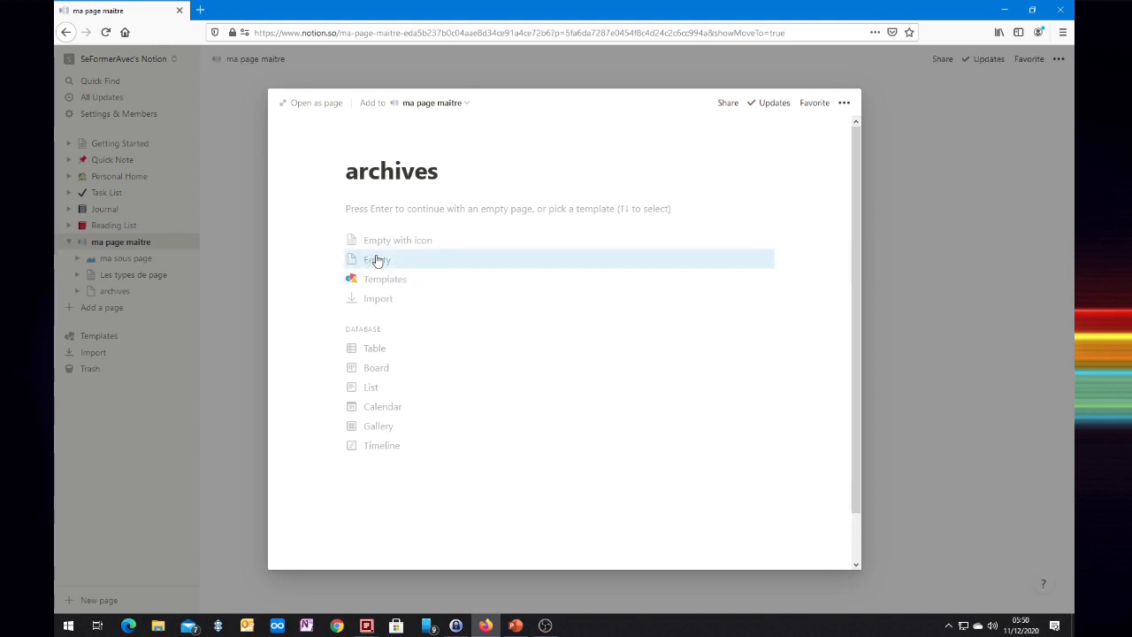
{"action": "left_click", "coordinate": [378, 261]}
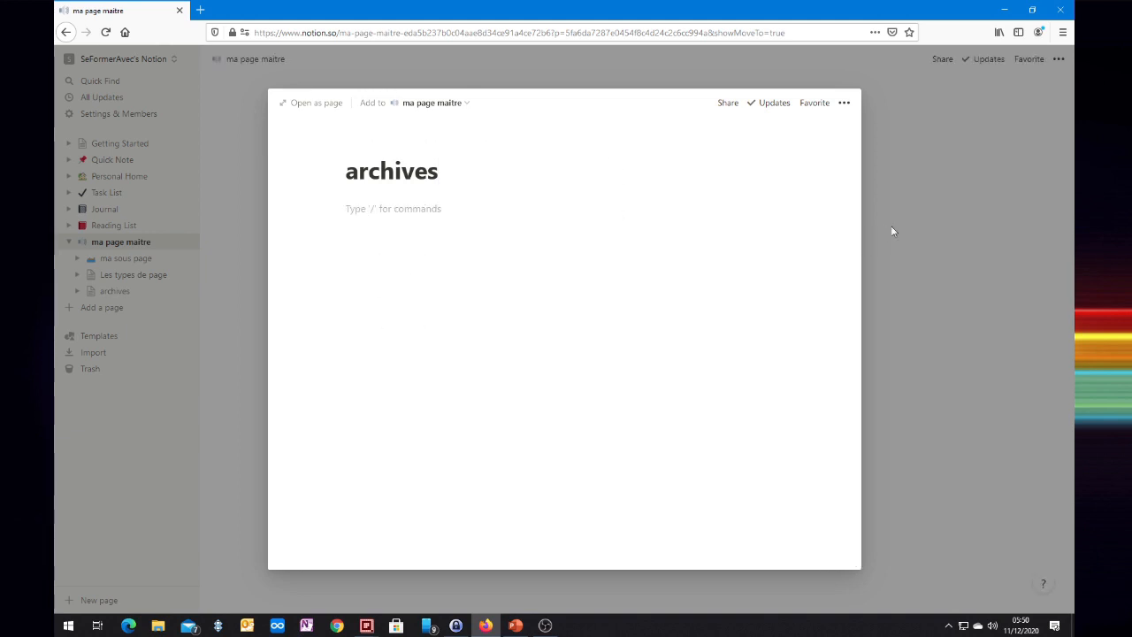
{"action": "left_click", "coordinate": [890, 292]}
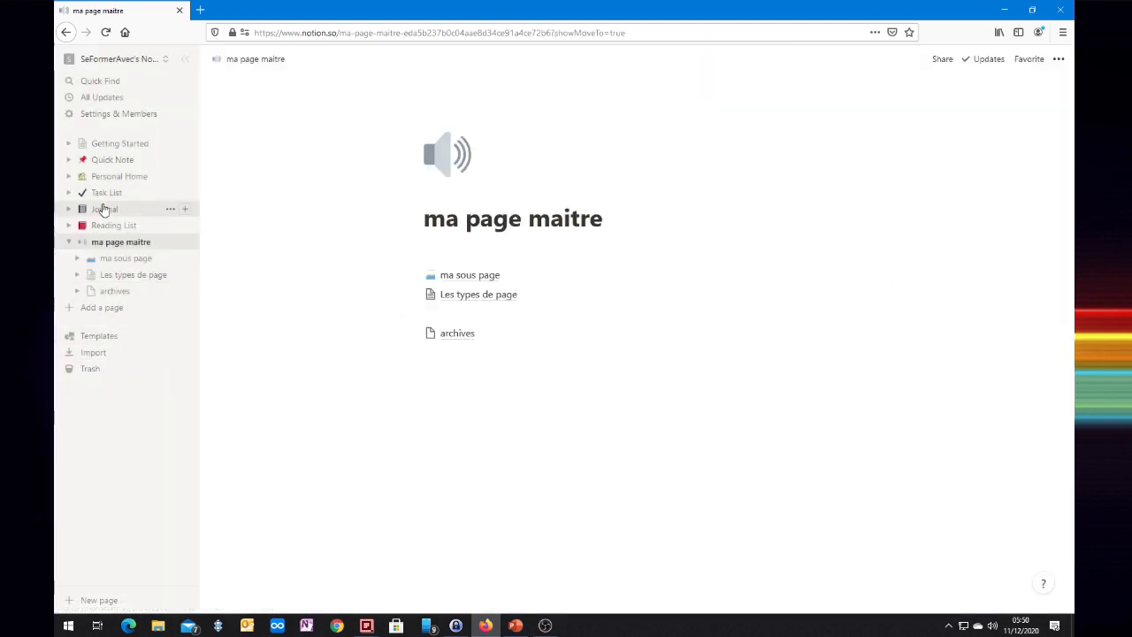
Move the "Getting Started" page into "archives" in the page tree and expand "archives"
{"action": "left_click", "coordinate": [103, 148]}
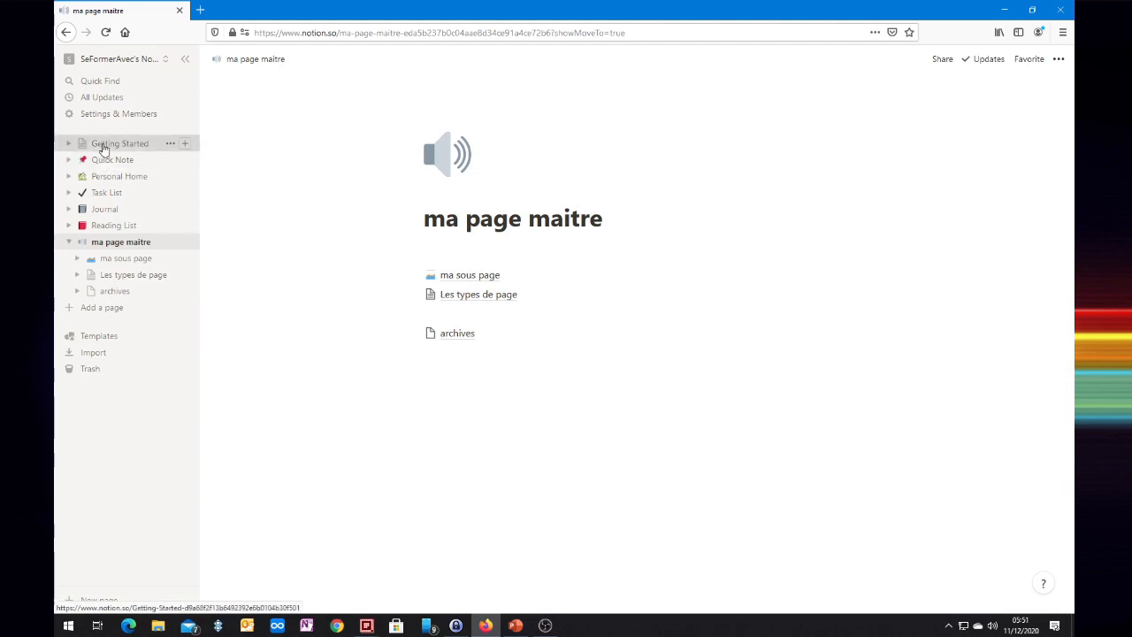
{"action": "left_click_drag", "start_coordinate": [104, 148], "coordinate": [132, 295]}
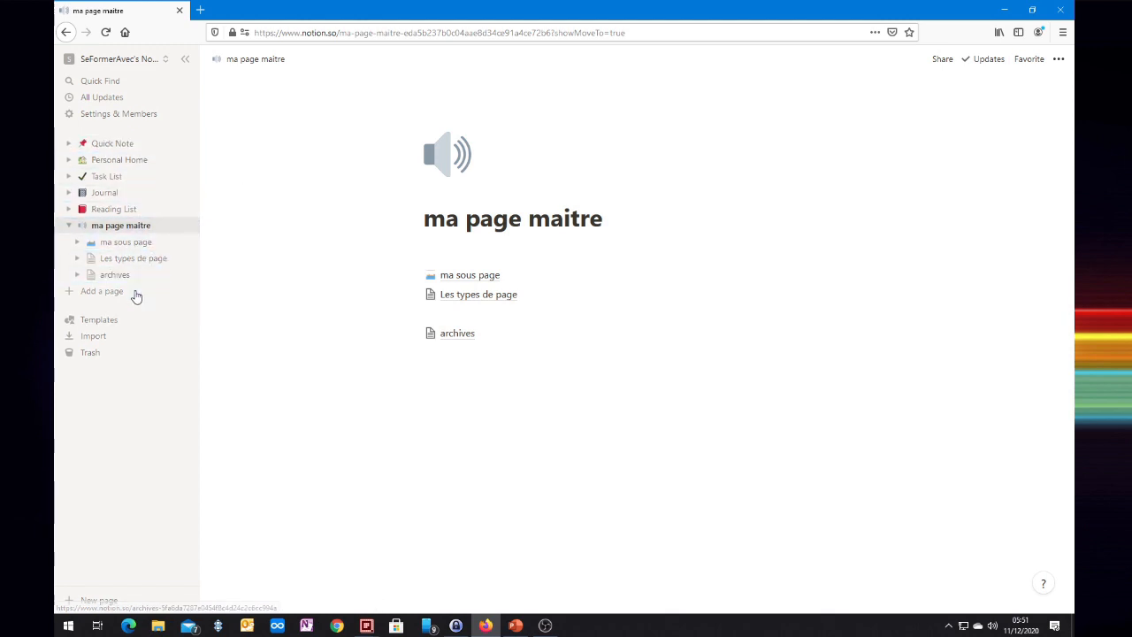
{"action": "left_click", "coordinate": [77, 275]}
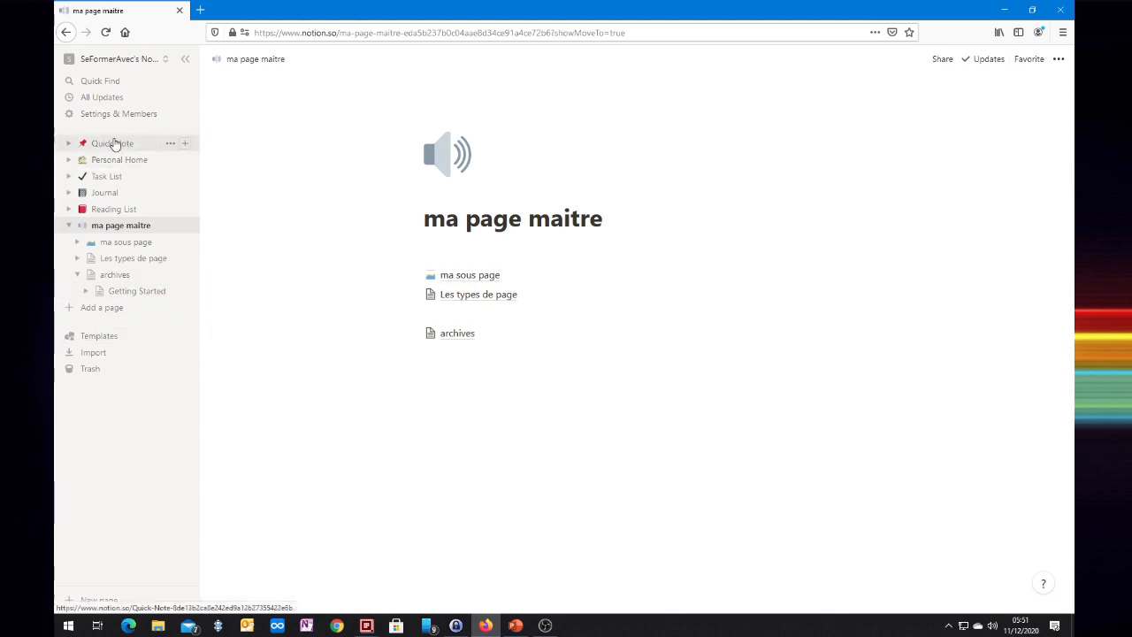
Move the "Quick Note" page into "archives" using the Move to command
{"action": "left_click", "coordinate": [171, 147]}
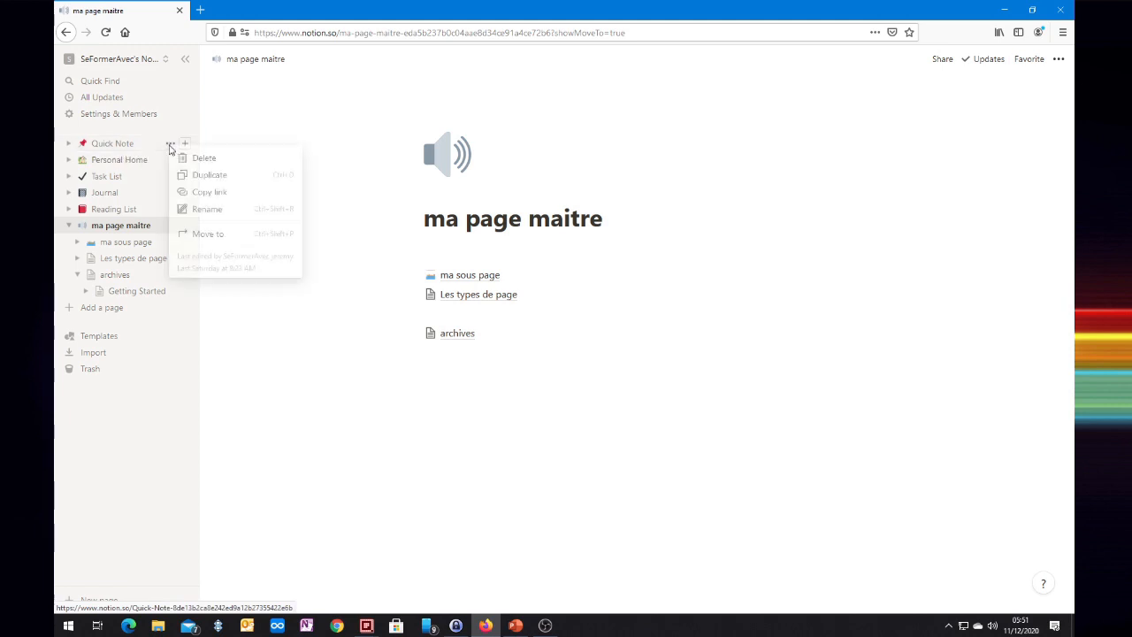
{"action": "left_click", "coordinate": [221, 236]}
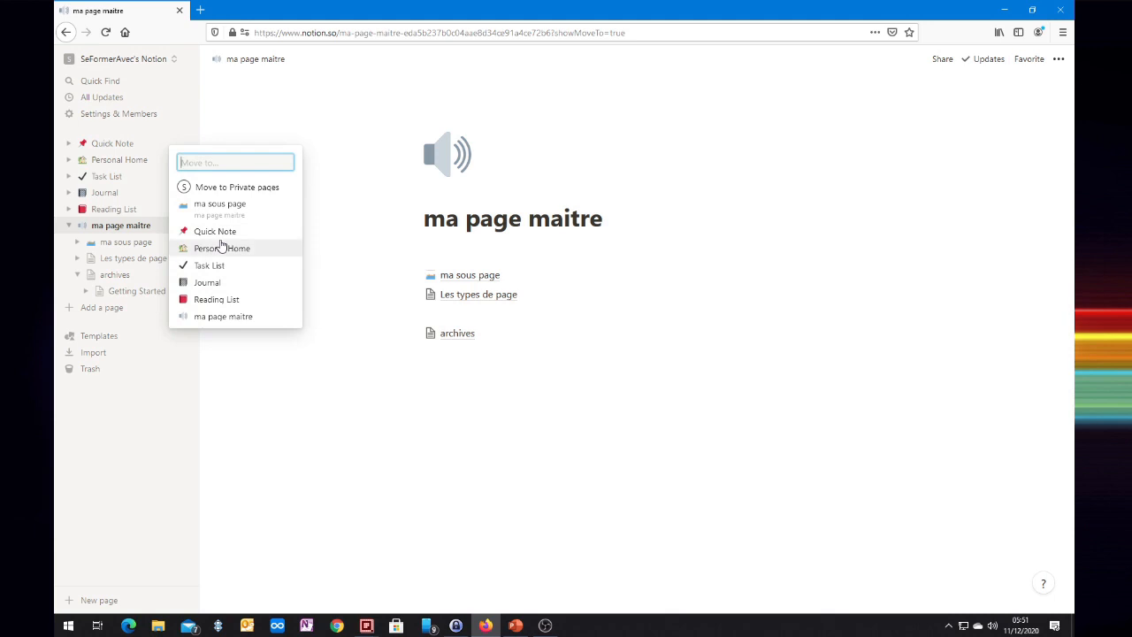
{"action": "type", "text": "archives"}
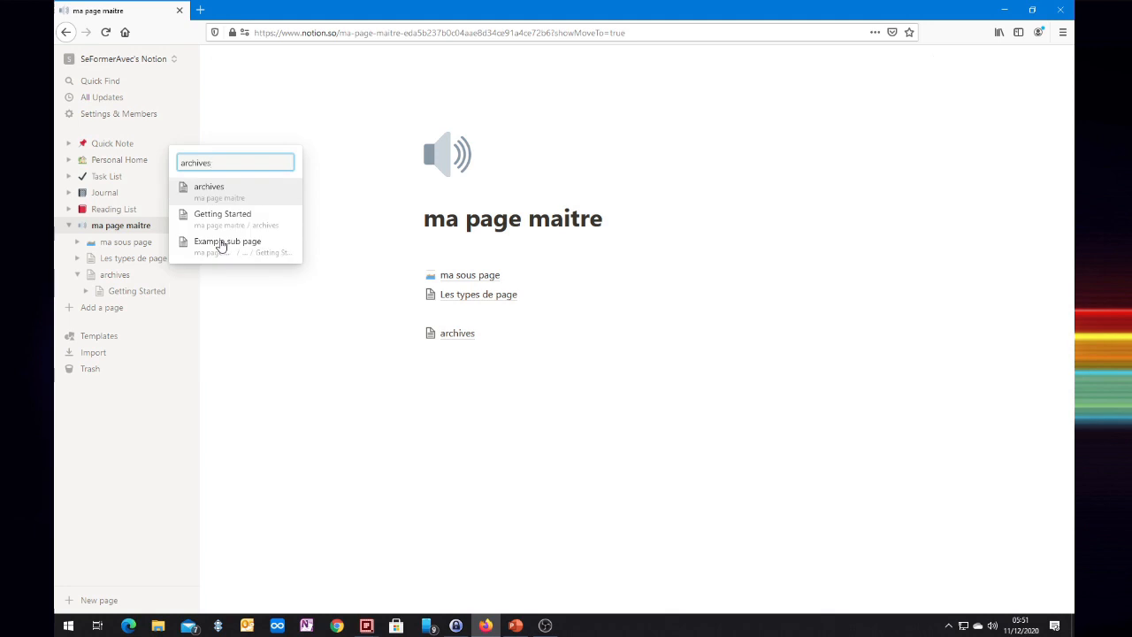
{"action": "key", "text": "Return"}
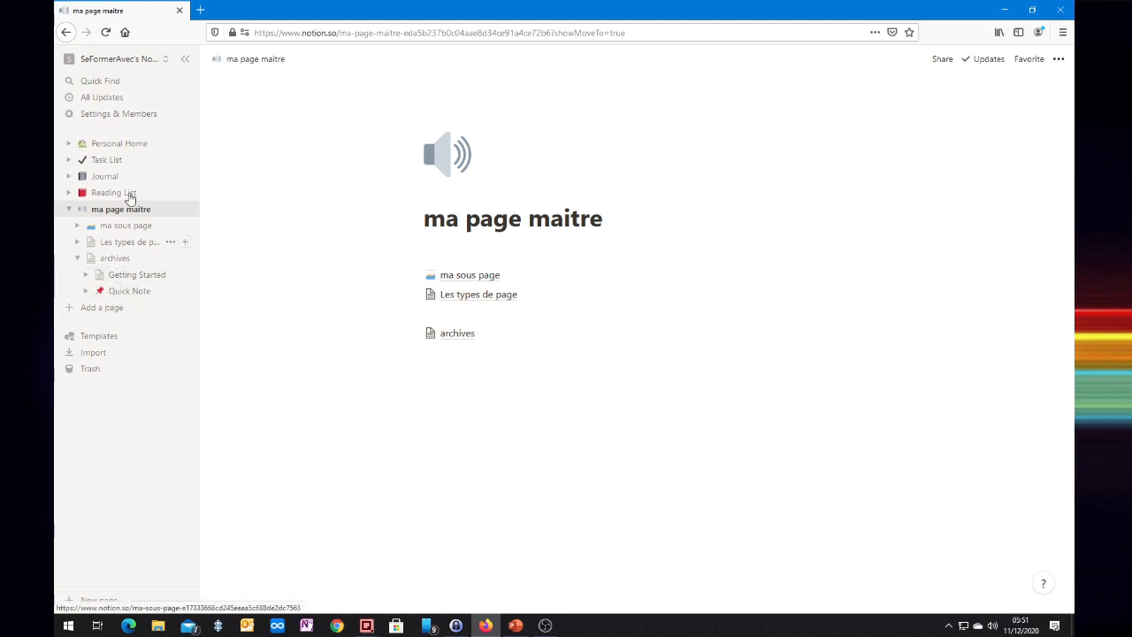
Check the Move to option for "Personal Home", dismiss the options, and open the "Personal Home" page
{"action": "left_click", "coordinate": [169, 144]}
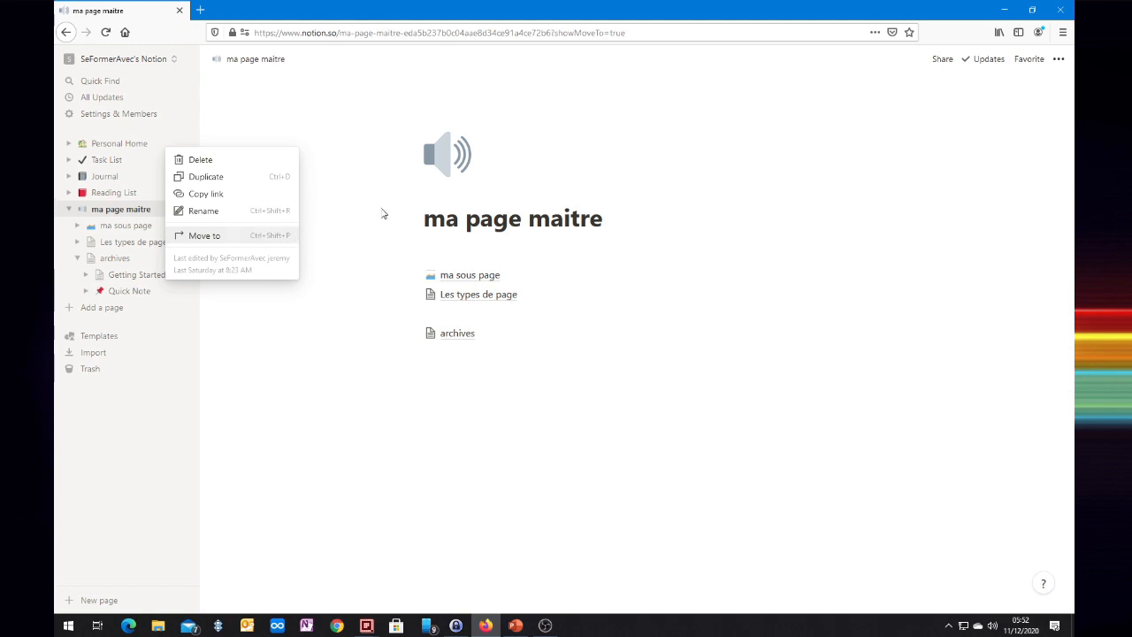
{"action": "left_click", "coordinate": [359, 111]}
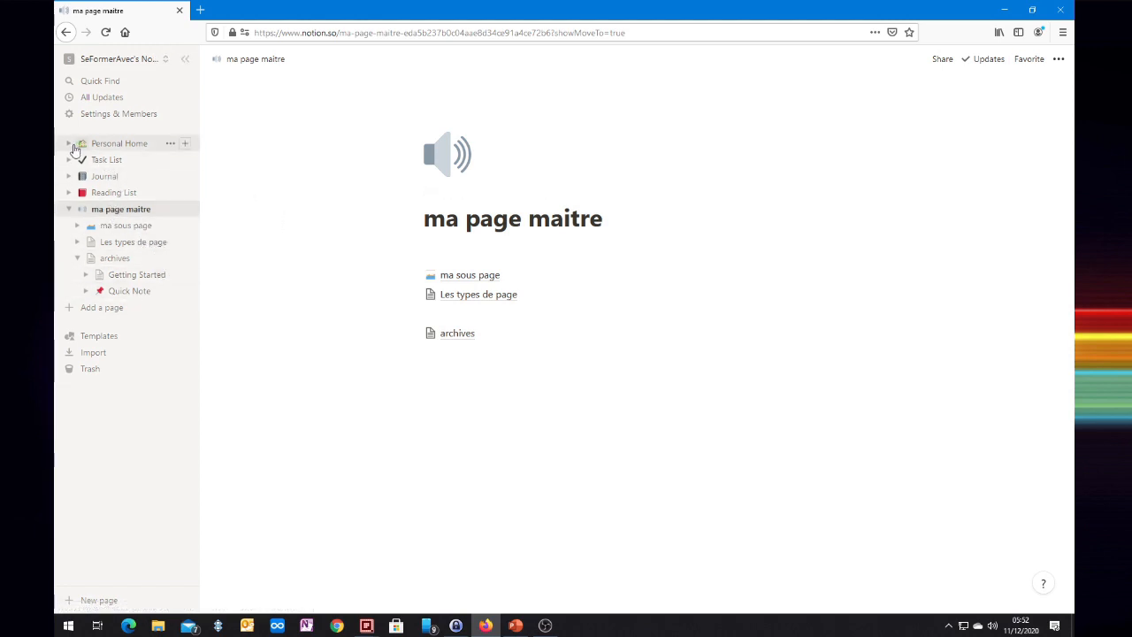
{"action": "left_click", "coordinate": [120, 150]}
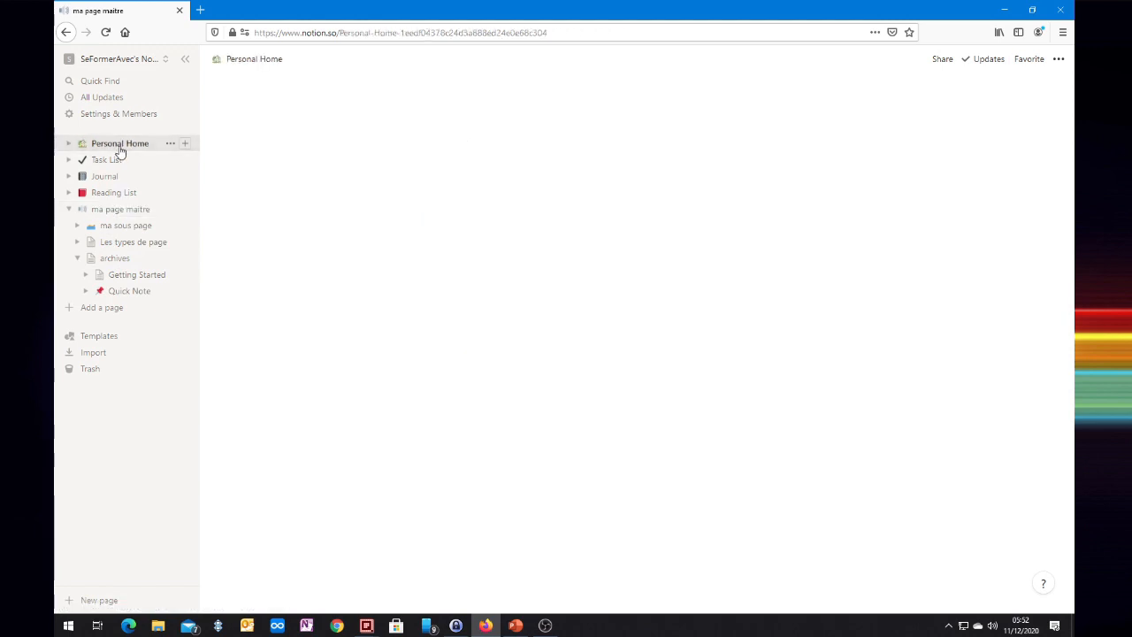